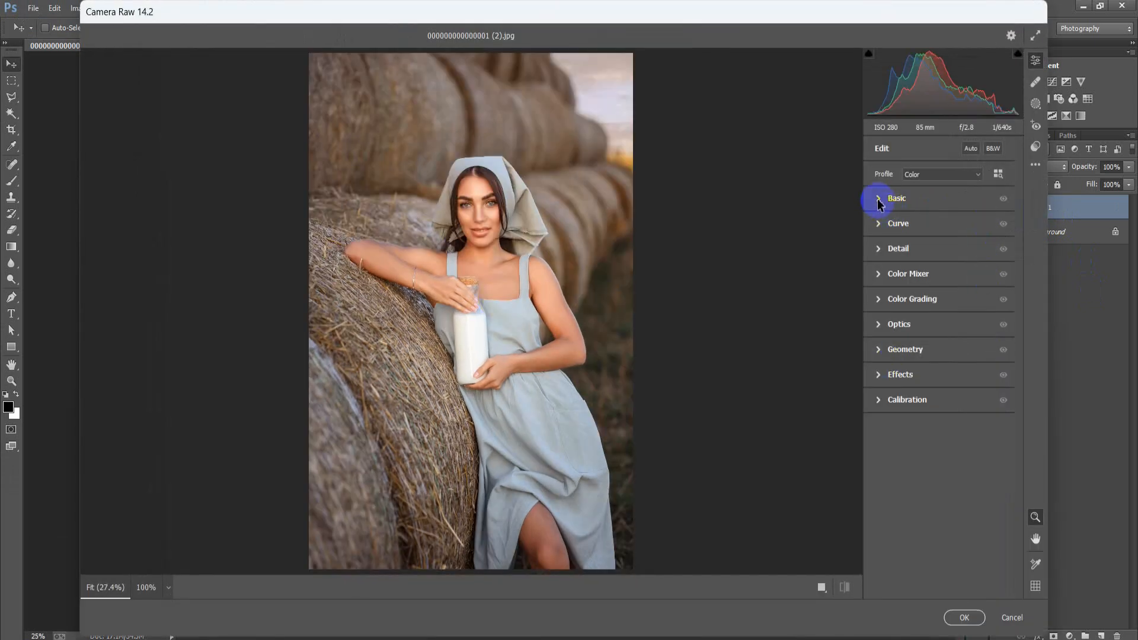
# - In the Basic adjustments, set Temperature to +10, Contrast to -16, Highlights to -38, Shadows to +23 and Whites to +25
pyautogui.click(879, 202)
pyautogui.click(947, 219)
pyautogui.click(947, 252)
pyautogui.moveTo(947, 253); pyautogui.dragTo(947, 248)
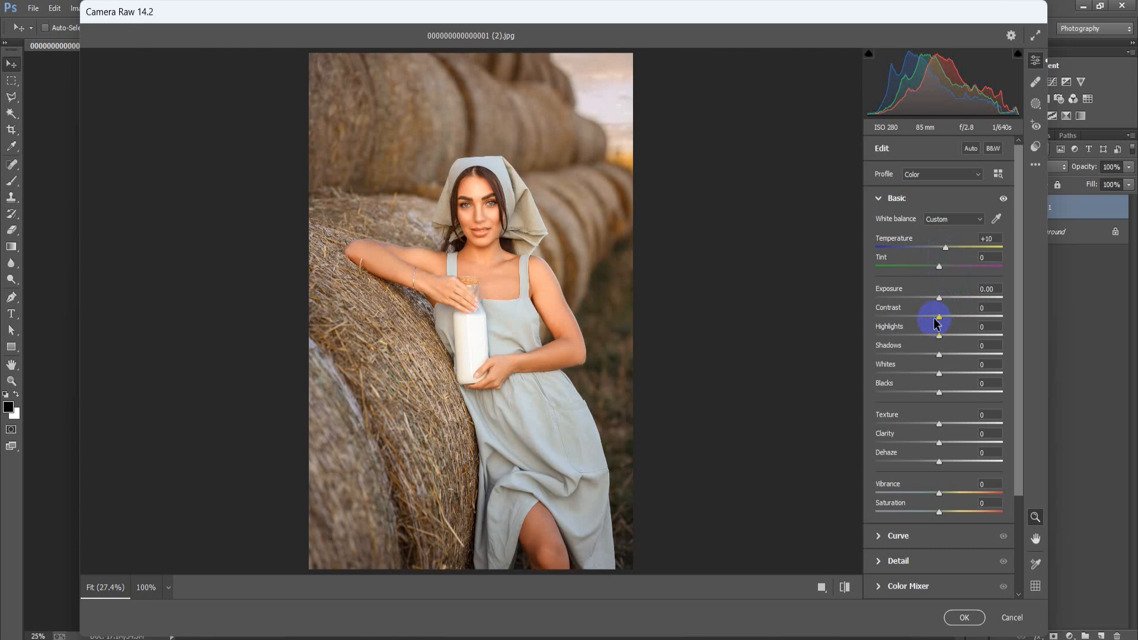
pyautogui.moveTo(935, 319); pyautogui.dragTo(930, 322)
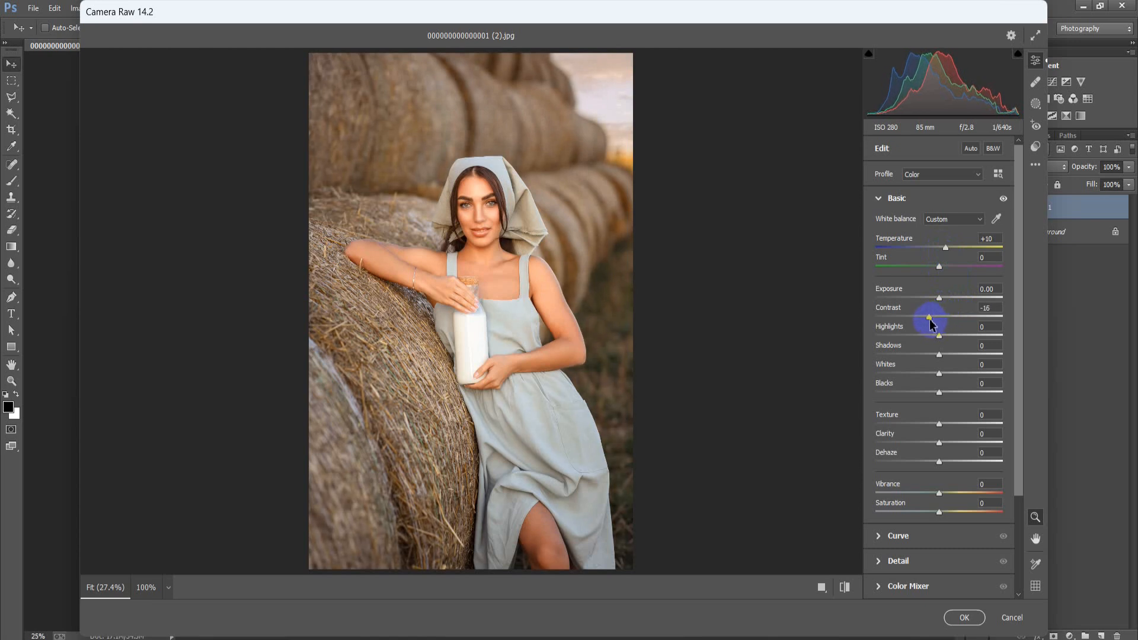
pyautogui.moveTo(939, 336); pyautogui.dragTo(917, 348)
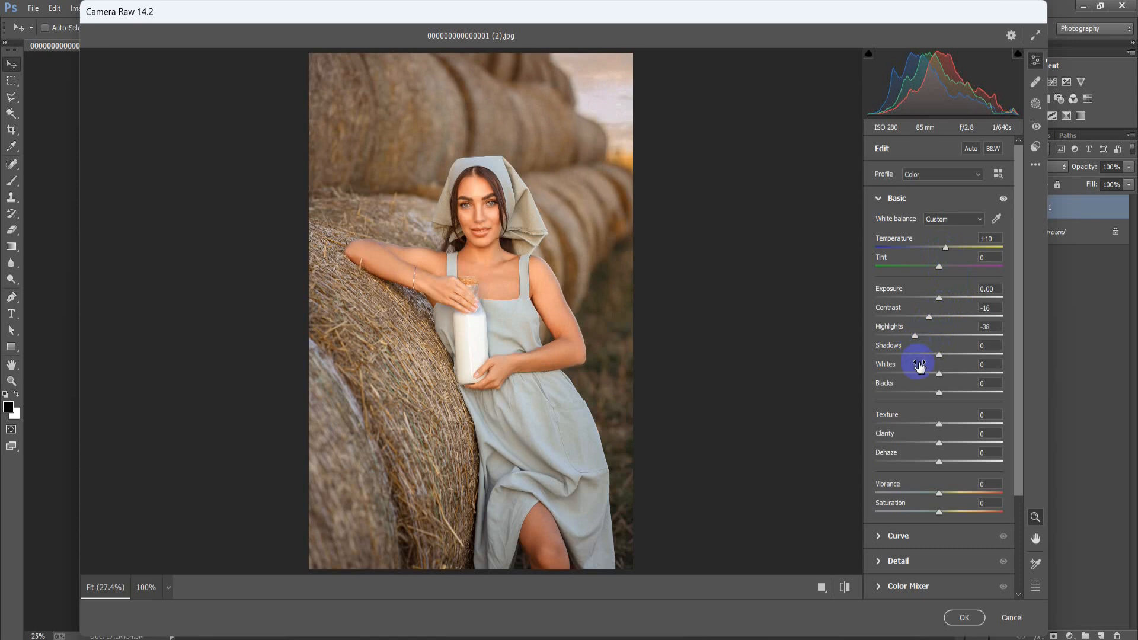
pyautogui.moveTo(939, 354); pyautogui.dragTo(953, 356)
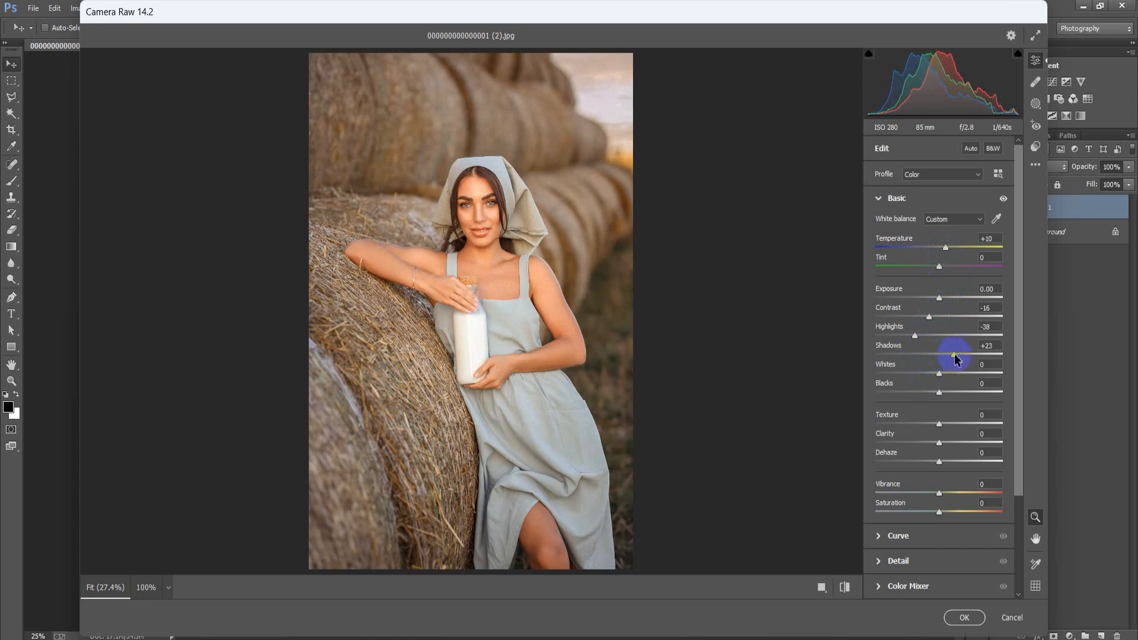
pyautogui.moveTo(938, 373); pyautogui.dragTo(956, 376)
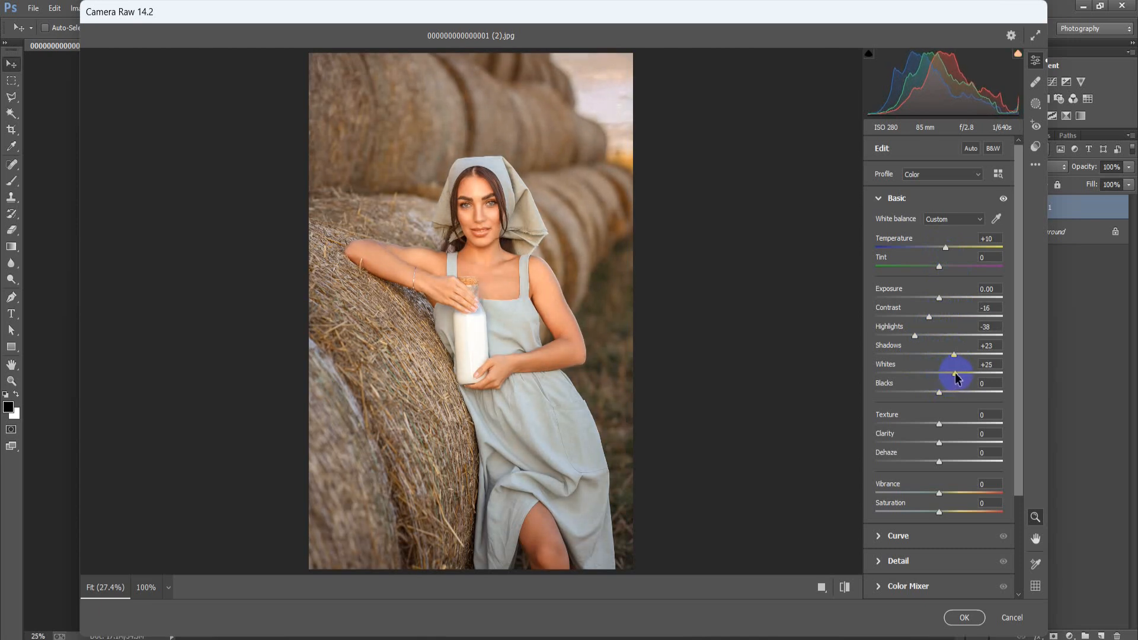
# - Set Blacks to +13, Texture to +20, Clarity to -14, Dehaze to +47, Vibrance to +30 and Saturation to -26
pyautogui.moveTo(938, 393); pyautogui.dragTo(931, 448)
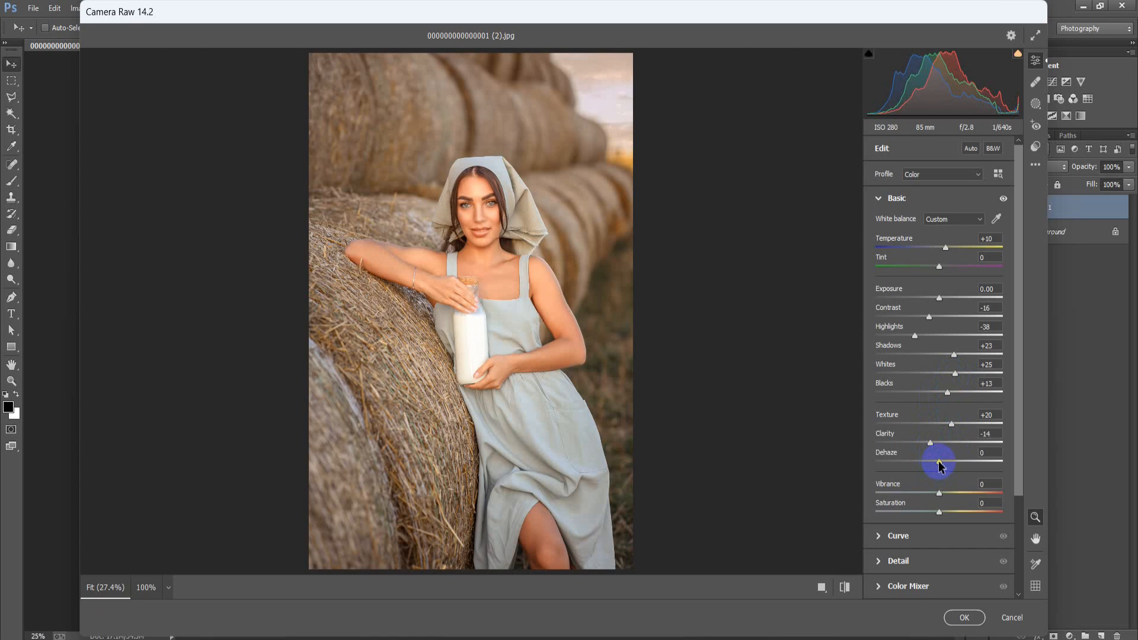
pyautogui.moveTo(939, 461); pyautogui.dragTo(959, 496)
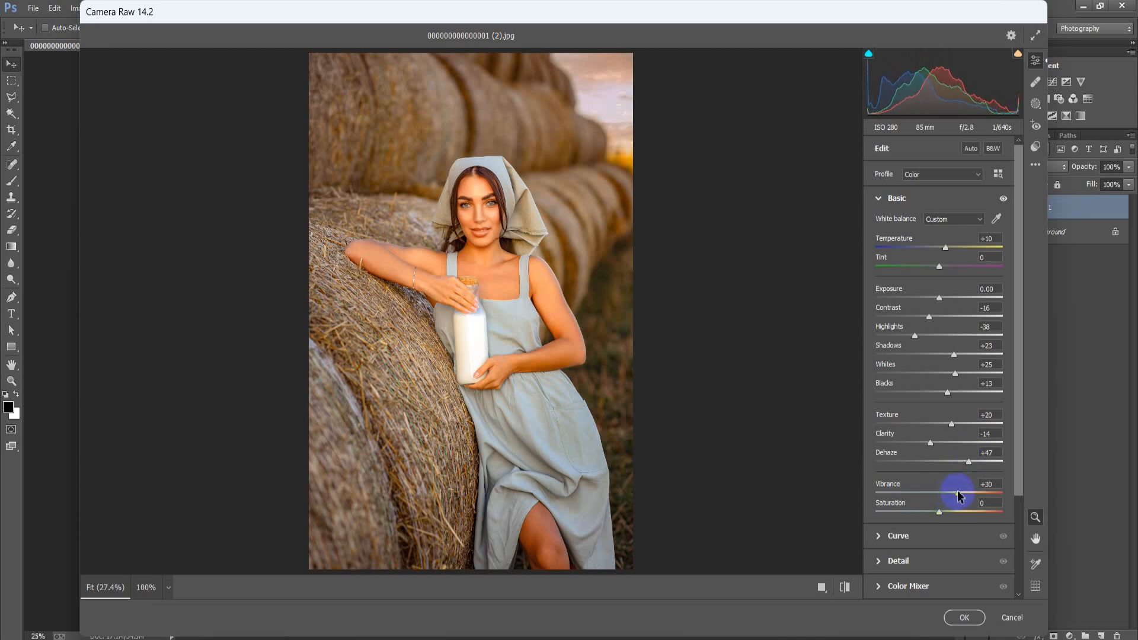
pyautogui.moveTo(938, 515); pyautogui.dragTo(923, 515)
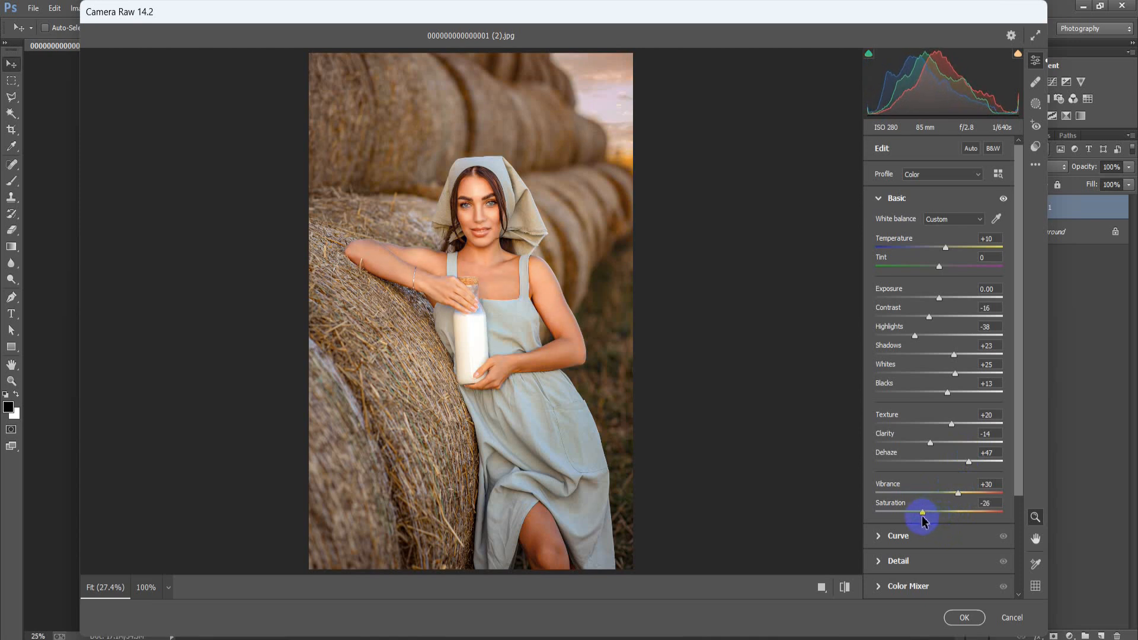
pyautogui.click(878, 198)
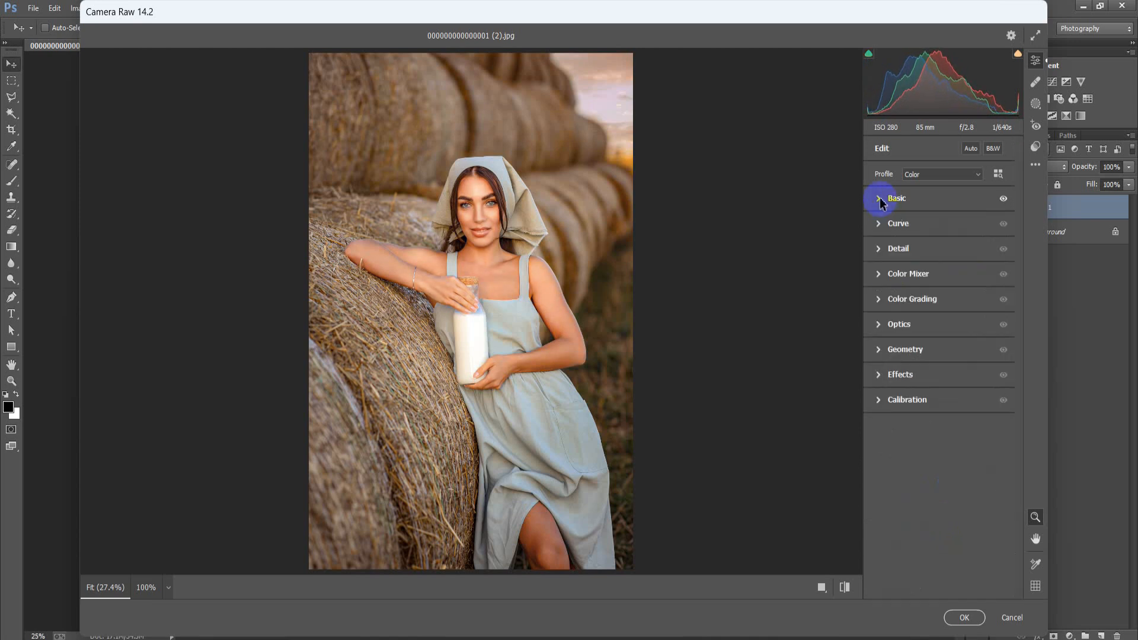
# - On the overall point curve, raise the black point and add points at input 62, output 49 and input 120, output 104
pyautogui.click(880, 228)
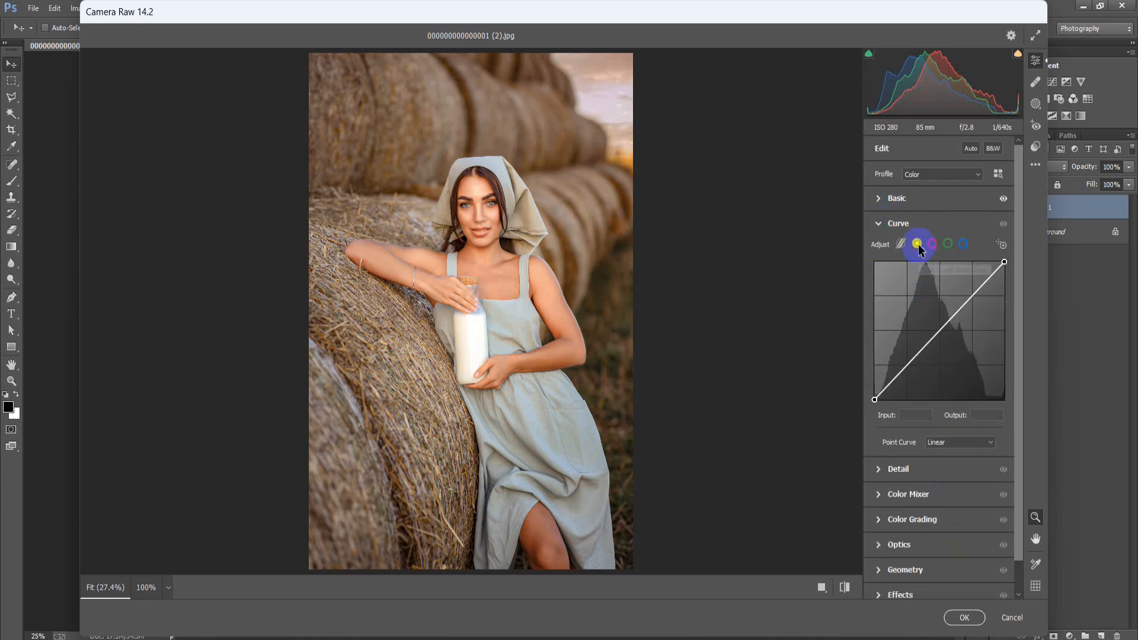
pyautogui.moveTo(874, 399); pyautogui.dragTo(906, 373)
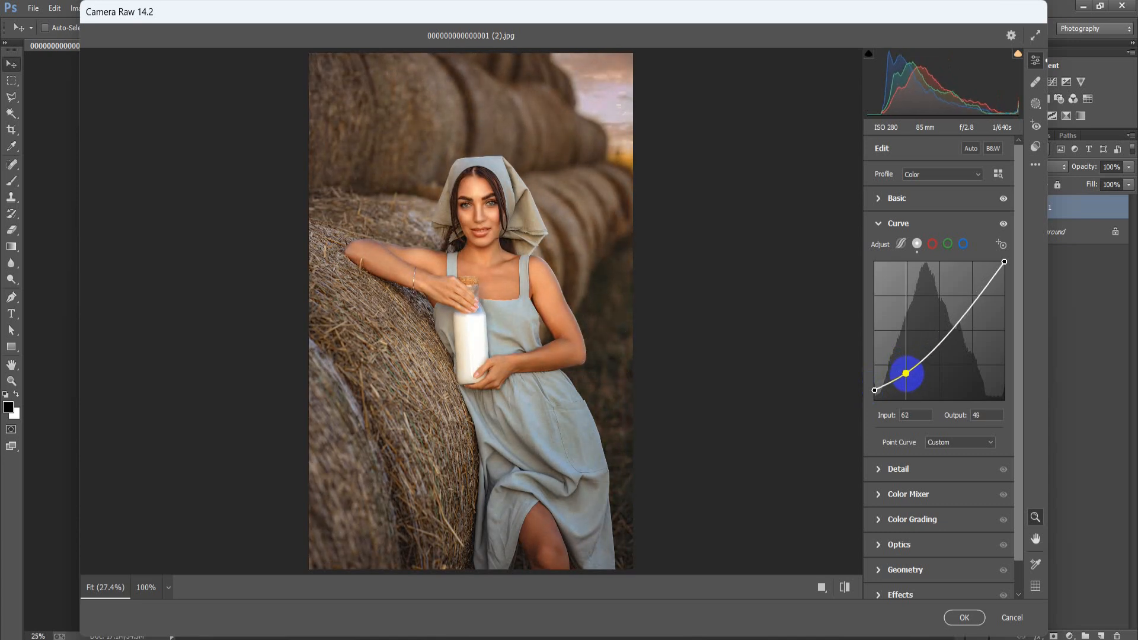
pyautogui.moveTo(940, 363); pyautogui.dragTo(935, 344)
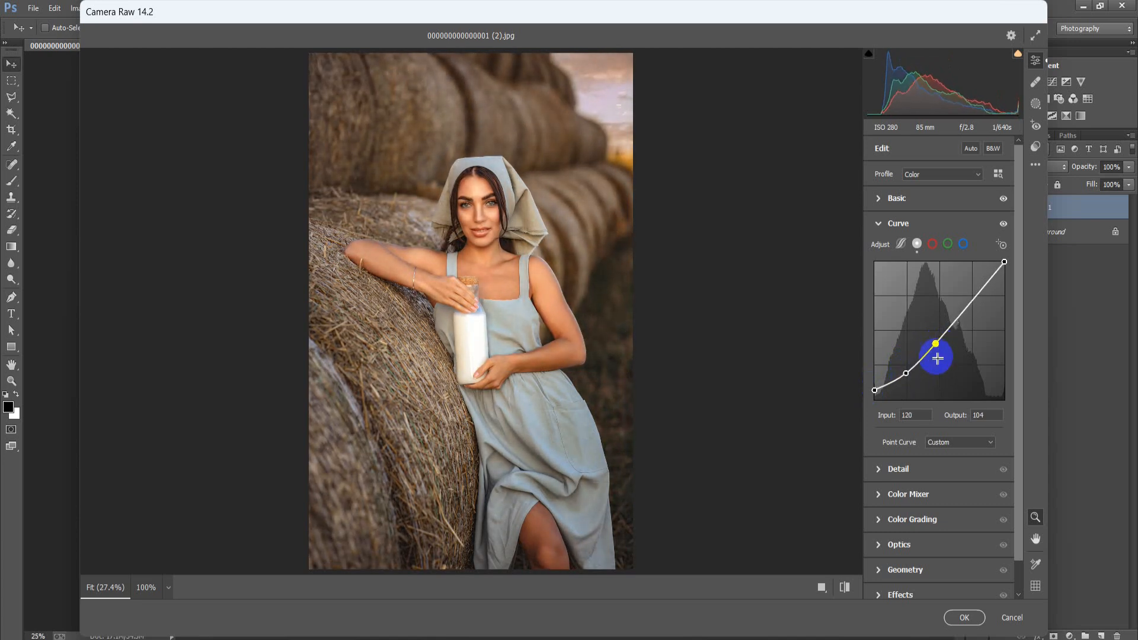
# - Lift the red channel curve slightly with a point at input 68, output 73
pyautogui.click(932, 245)
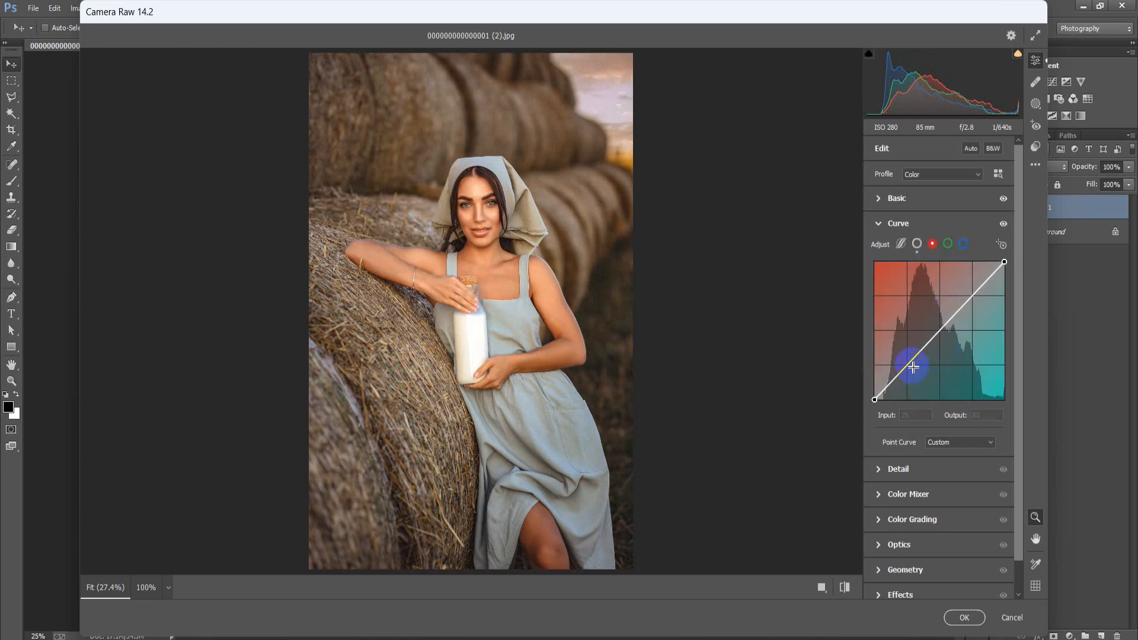
pyautogui.moveTo(913, 366); pyautogui.dragTo(908, 359)
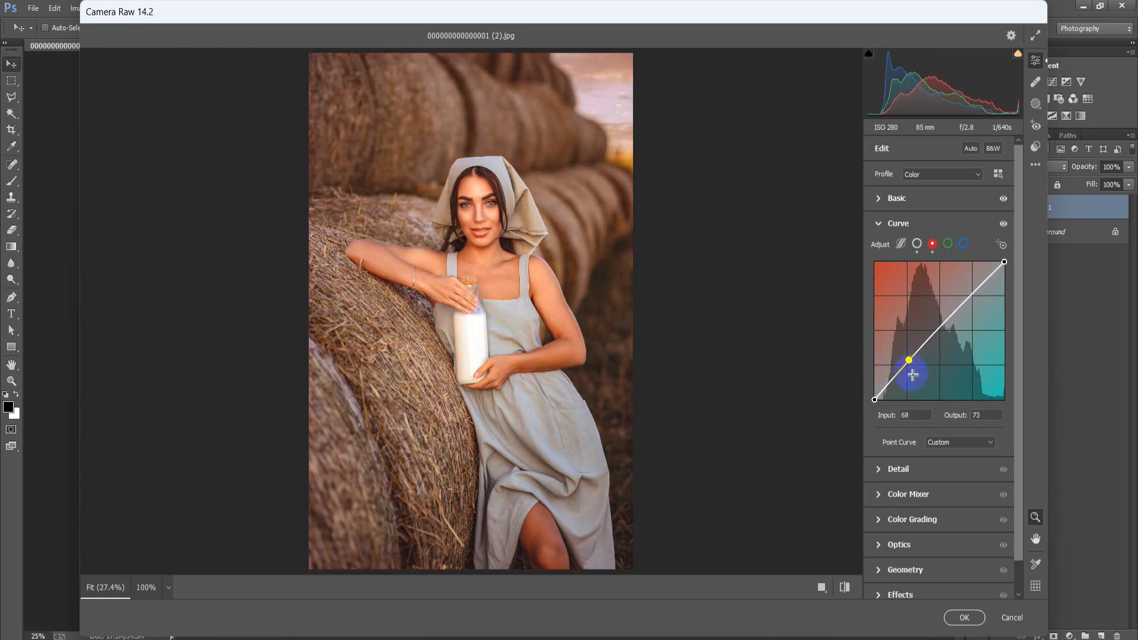
pyautogui.click(877, 226)
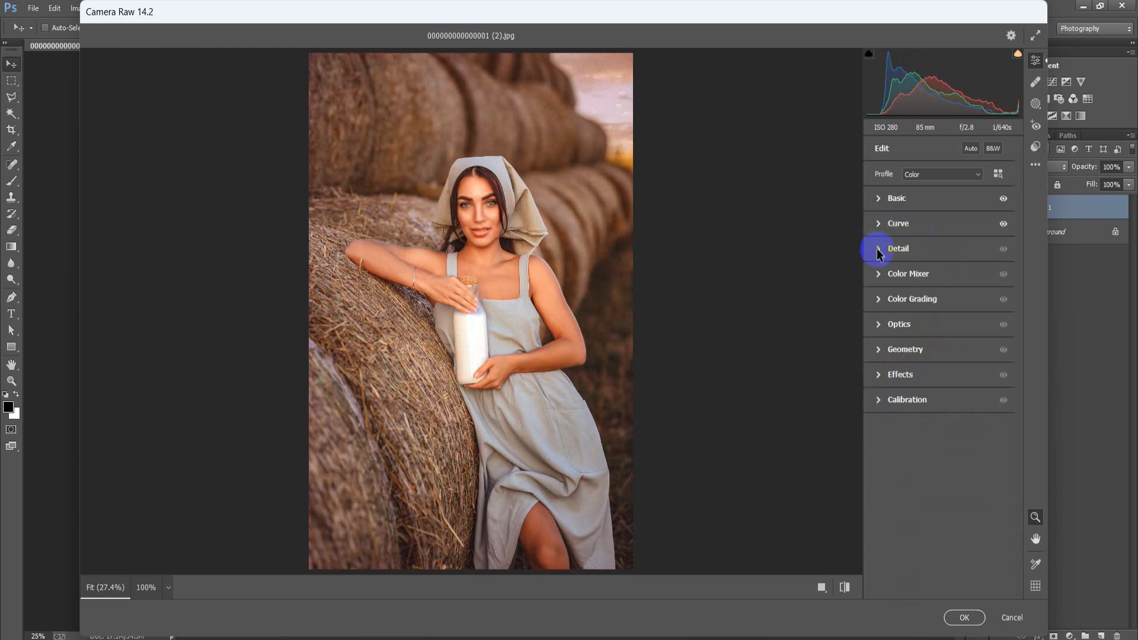
# - In the Detail adjustments, set Sharpening to 22, Noise Reduction to 21 and Color Noise Reduction to 26
pyautogui.click(878, 249)
pyautogui.moveTo(877, 284); pyautogui.dragTo(895, 282)
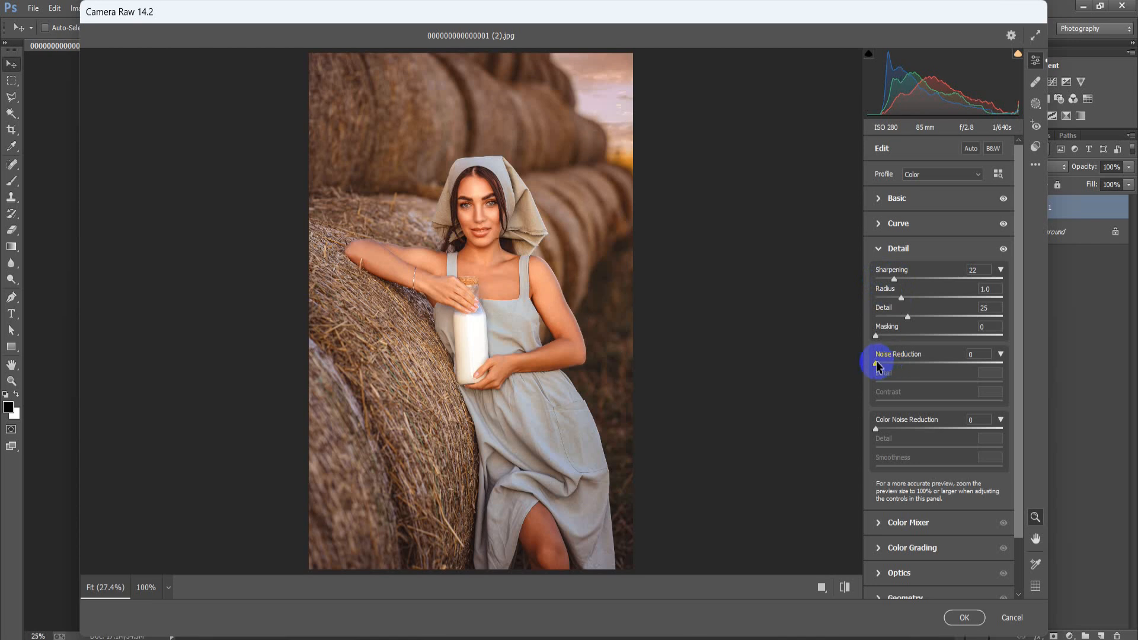
pyautogui.moveTo(875, 361); pyautogui.dragTo(896, 368)
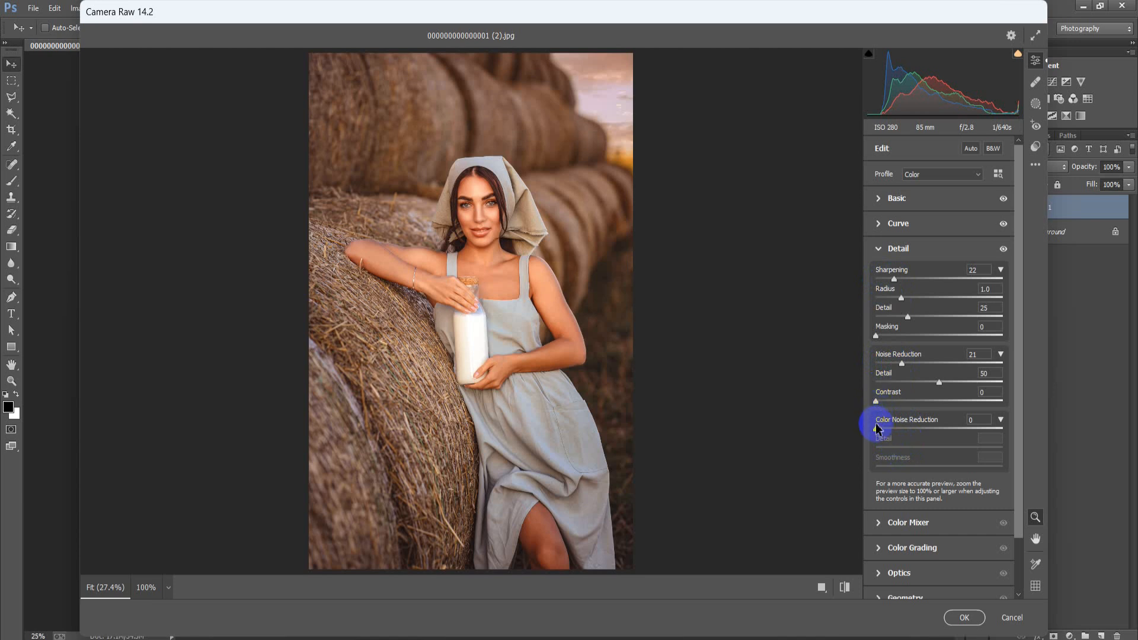
pyautogui.moveTo(877, 430); pyautogui.dragTo(911, 432)
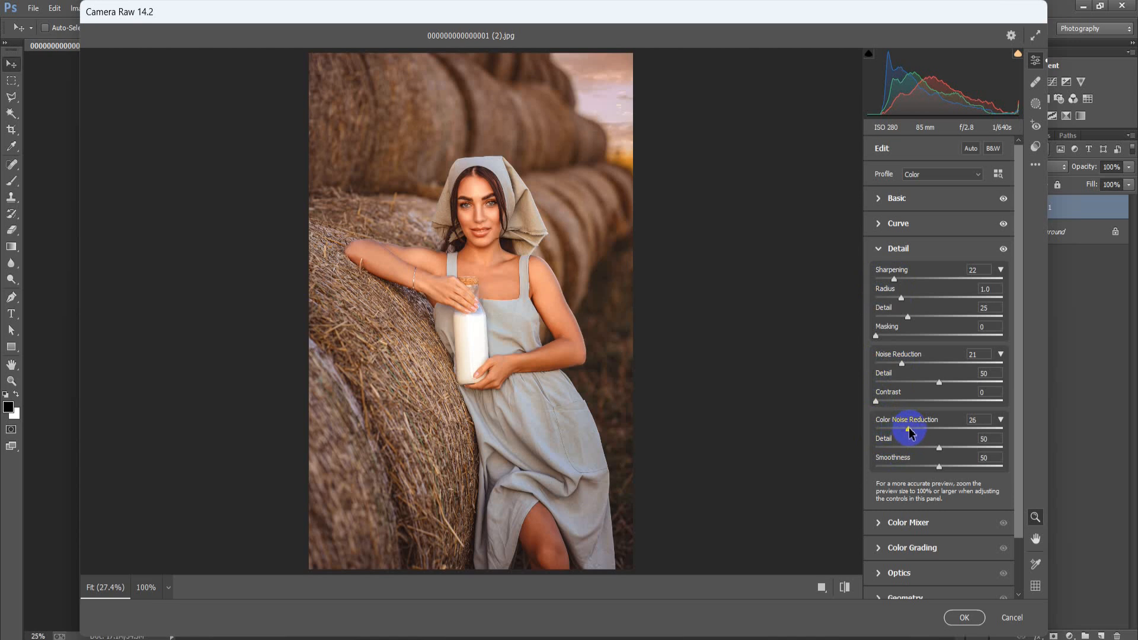
pyautogui.click(880, 249)
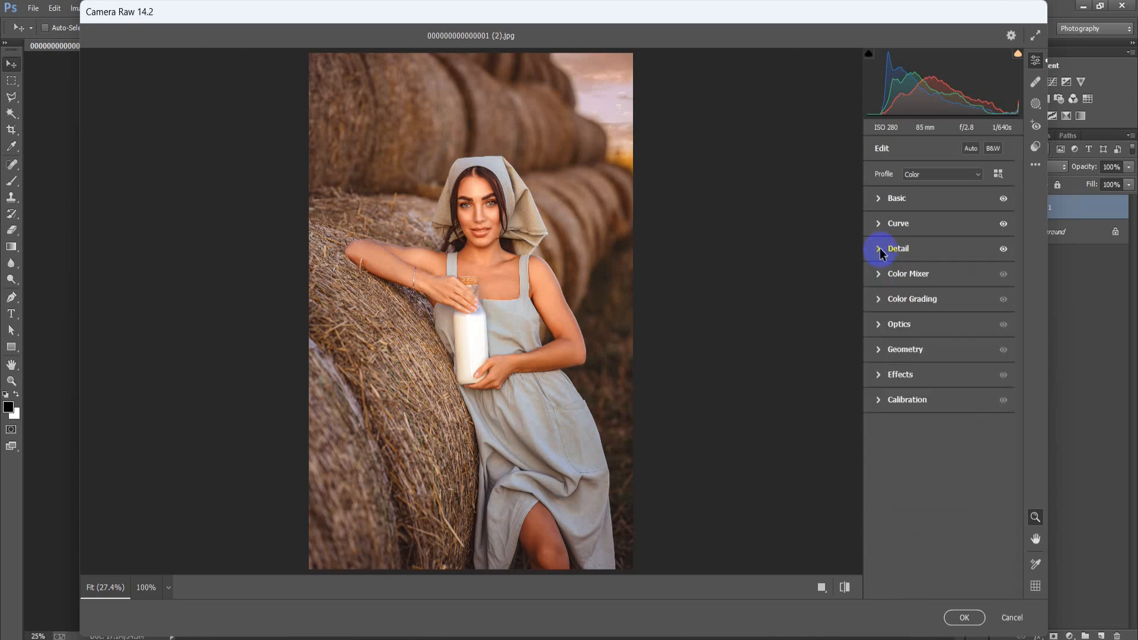
# - Set the Color Mixer hues: Reds +15, Oranges -11, Yellows -36, Greens -8, Aquas +87, Blues -7, Purples -61, Magentas +100
pyautogui.click(881, 274)
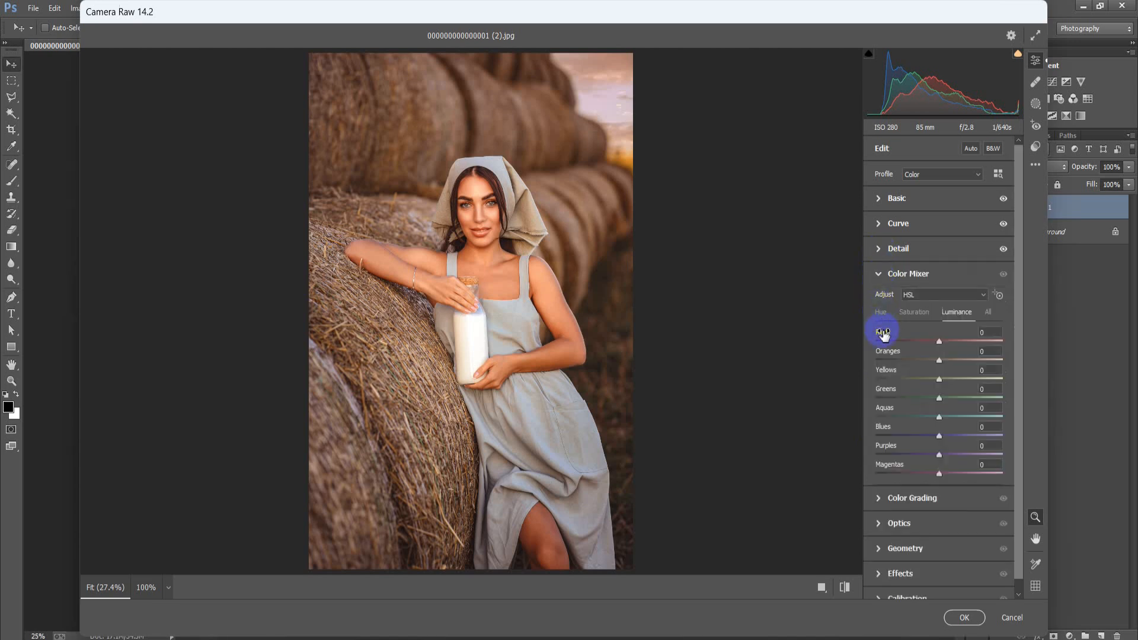
pyautogui.click(882, 313)
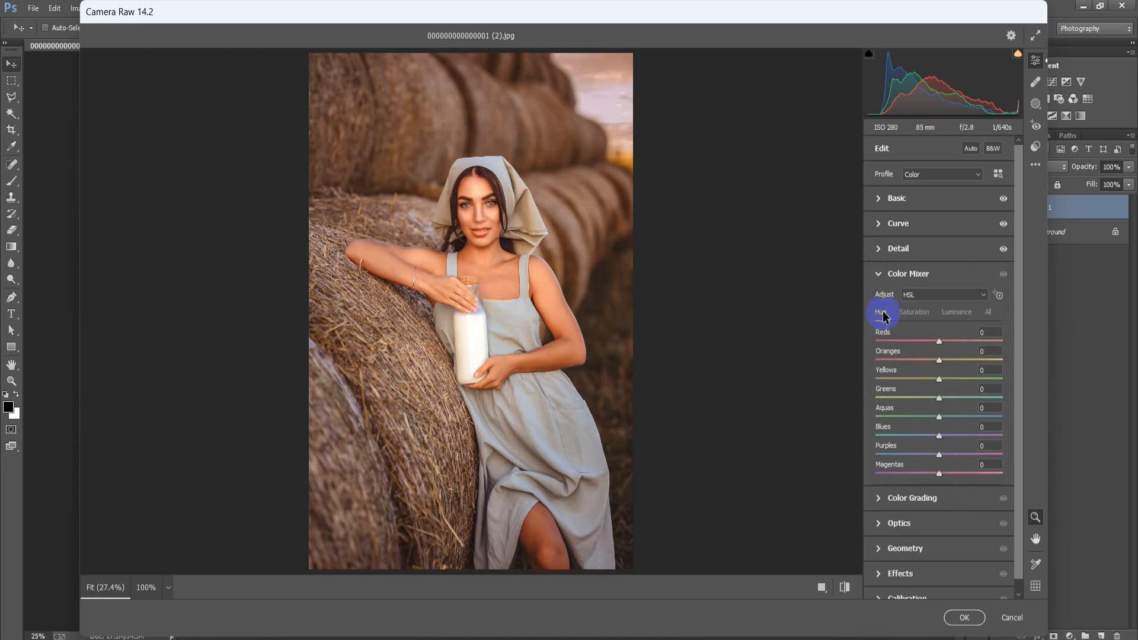
pyautogui.moveTo(939, 342); pyautogui.dragTo(947, 344)
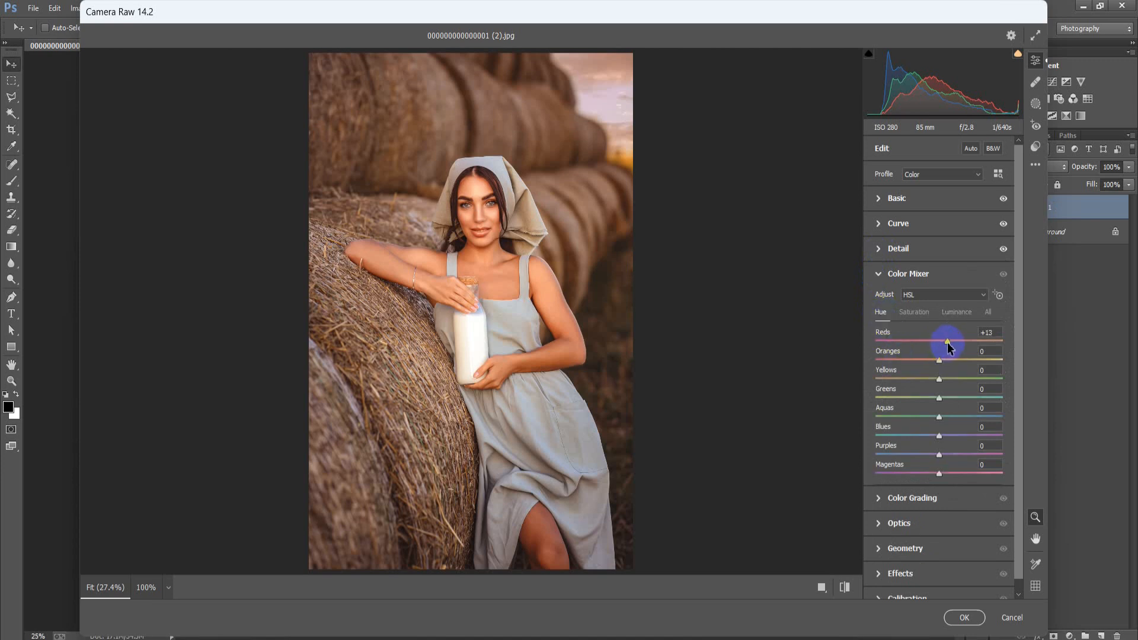
pyautogui.click(940, 361)
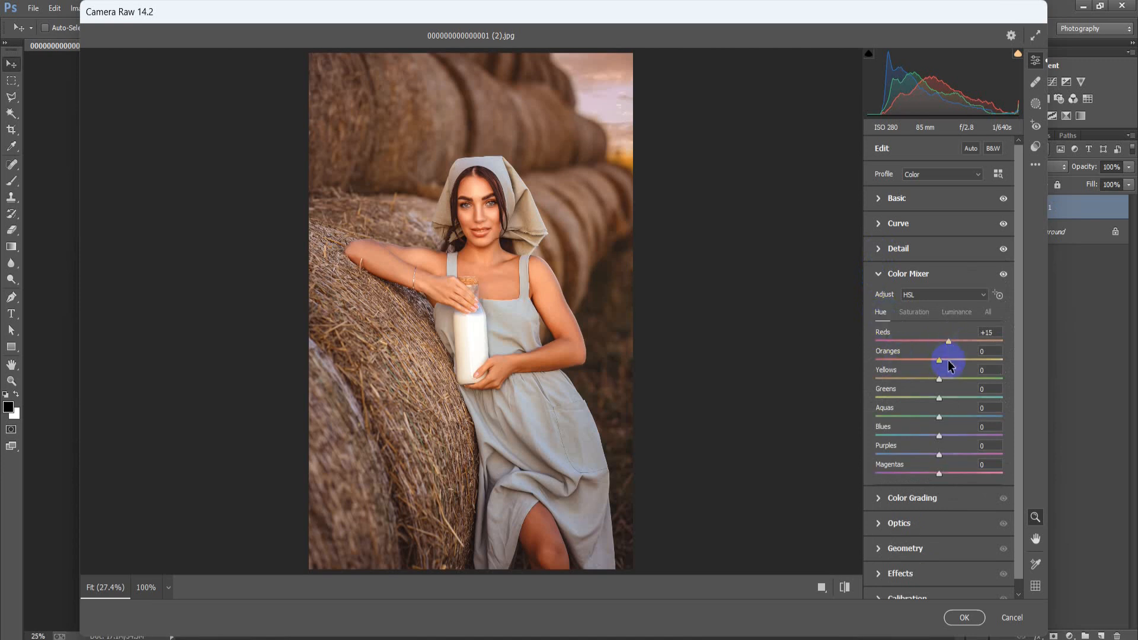
pyautogui.moveTo(939, 362); pyautogui.dragTo(918, 388)
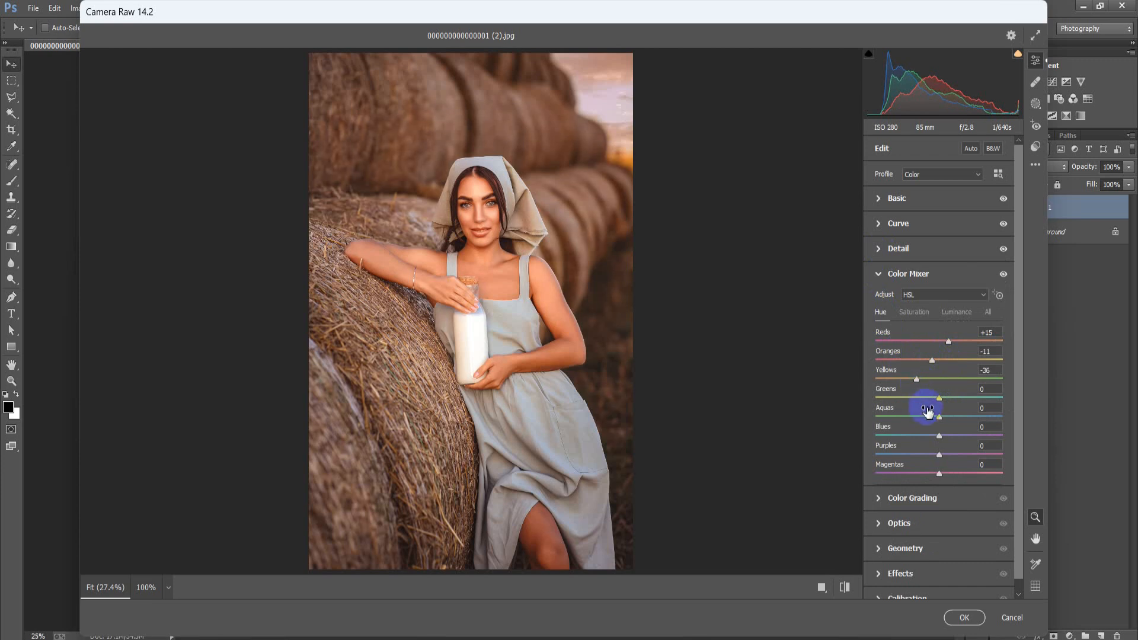
pyautogui.moveTo(939, 398); pyautogui.dragTo(935, 398)
pyautogui.moveTo(939, 417); pyautogui.dragTo(993, 417)
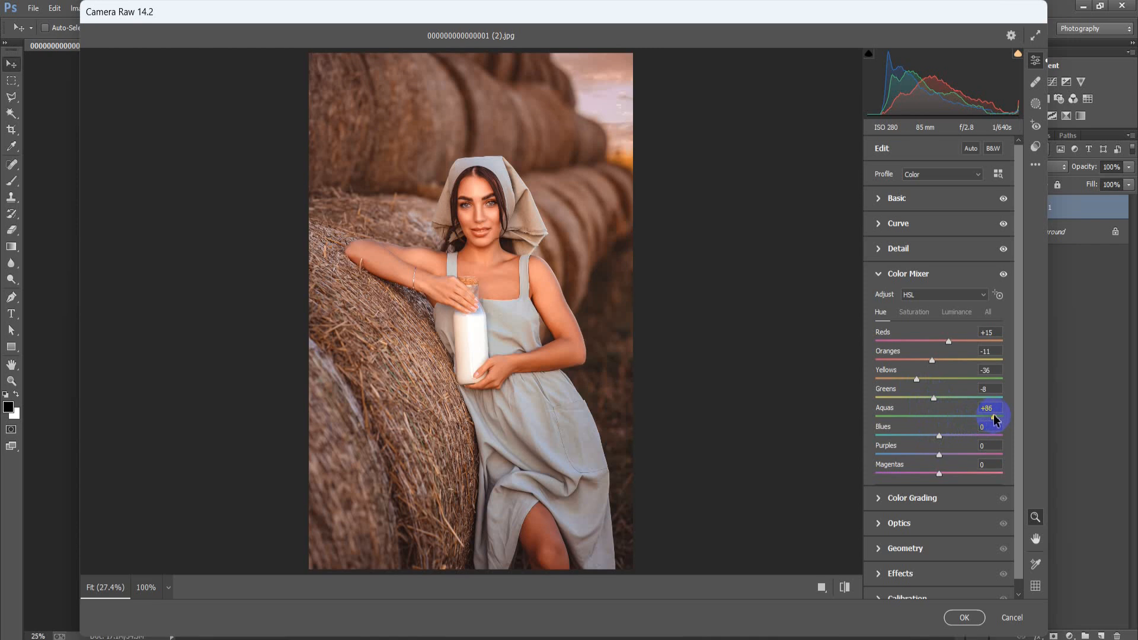
pyautogui.moveTo(993, 416); pyautogui.dragTo(935, 441)
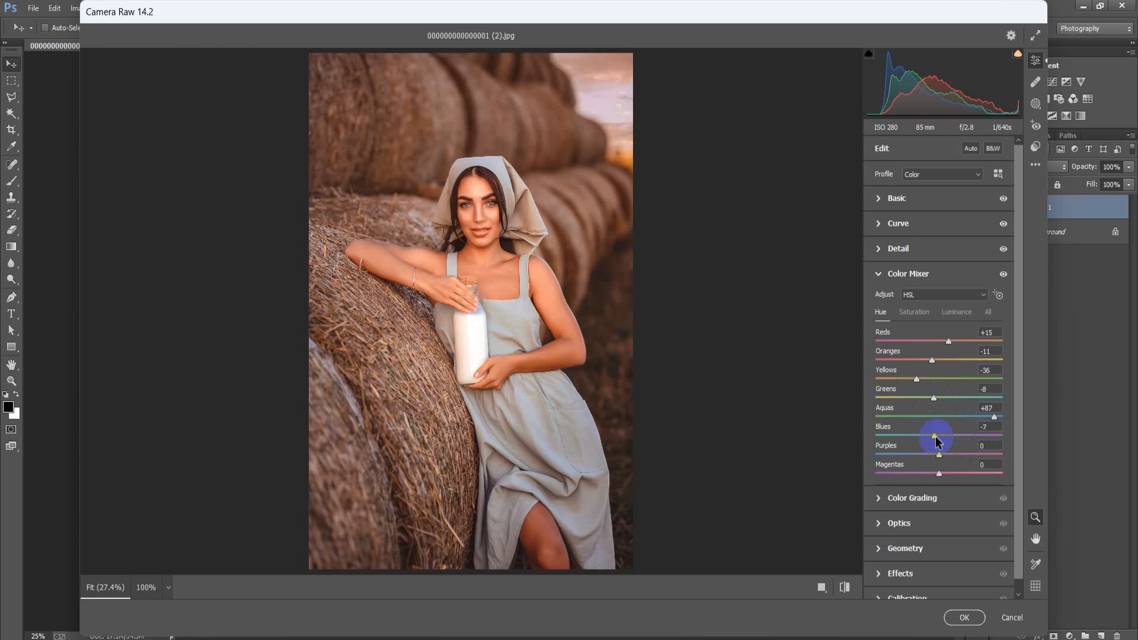
pyautogui.moveTo(938, 454); pyautogui.dragTo(902, 465)
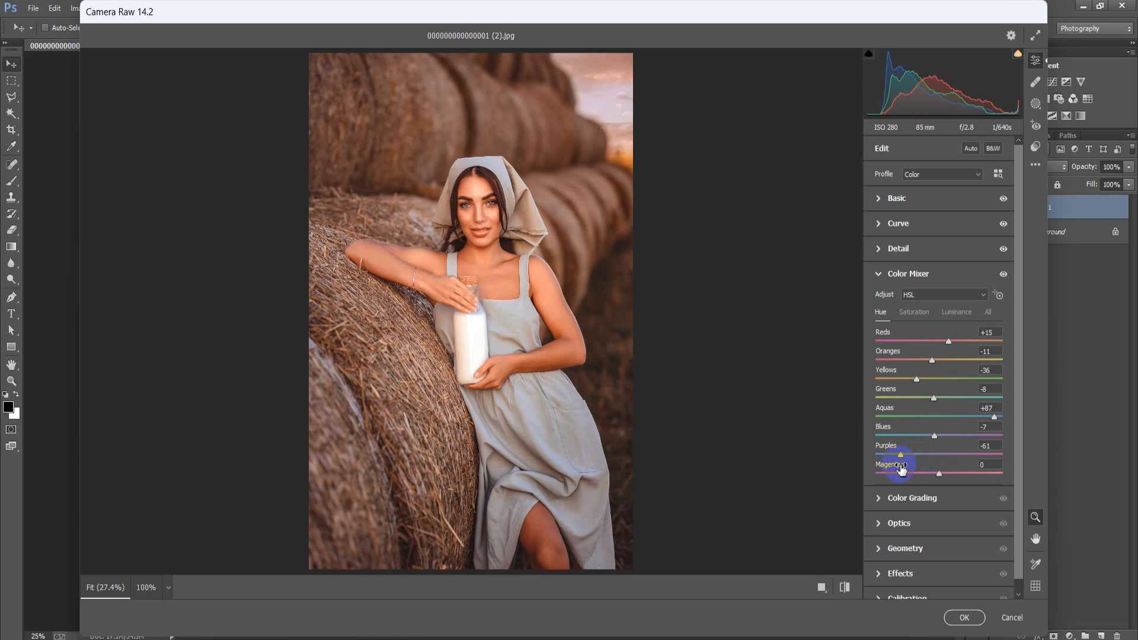
pyautogui.moveTo(938, 474); pyautogui.dragTo(1014, 478)
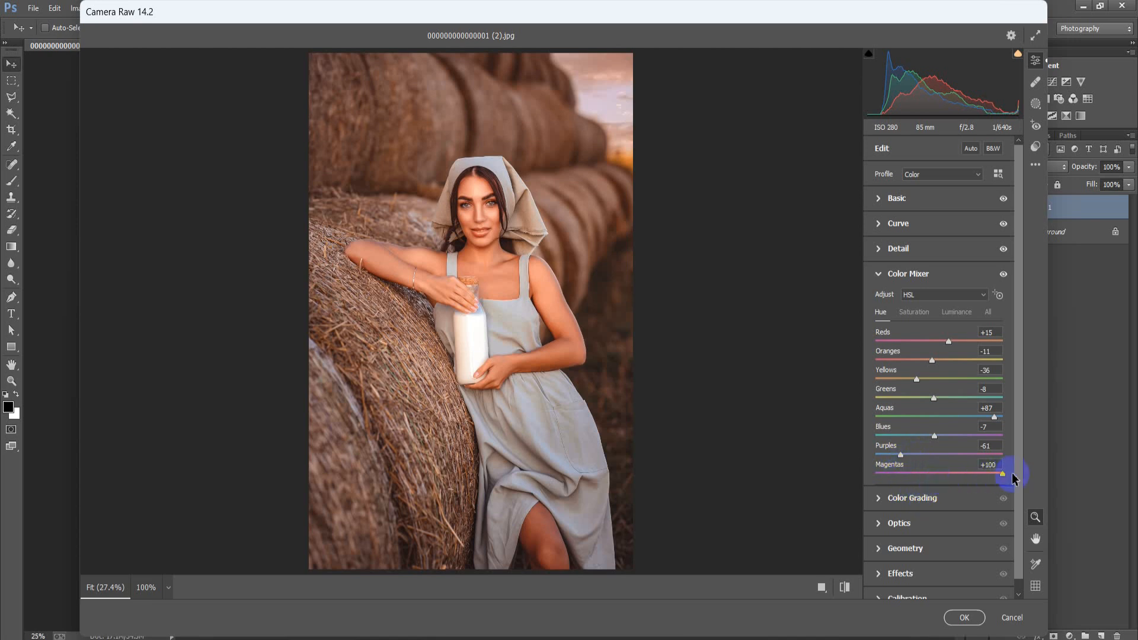
# - Set the Color Mixer saturations: Reds +28, Oranges -11, Yellows -100, Greens +23, Aquas +50, Blues -30, Purples -100, Magentas +84
pyautogui.click(915, 314)
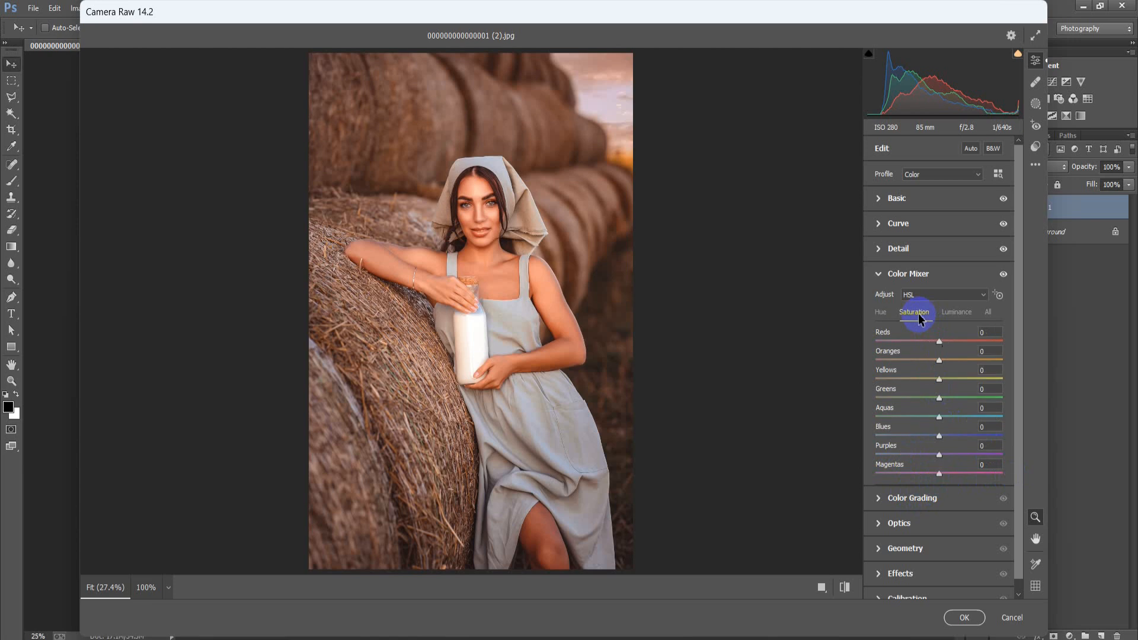
pyautogui.moveTo(939, 342); pyautogui.dragTo(873, 383)
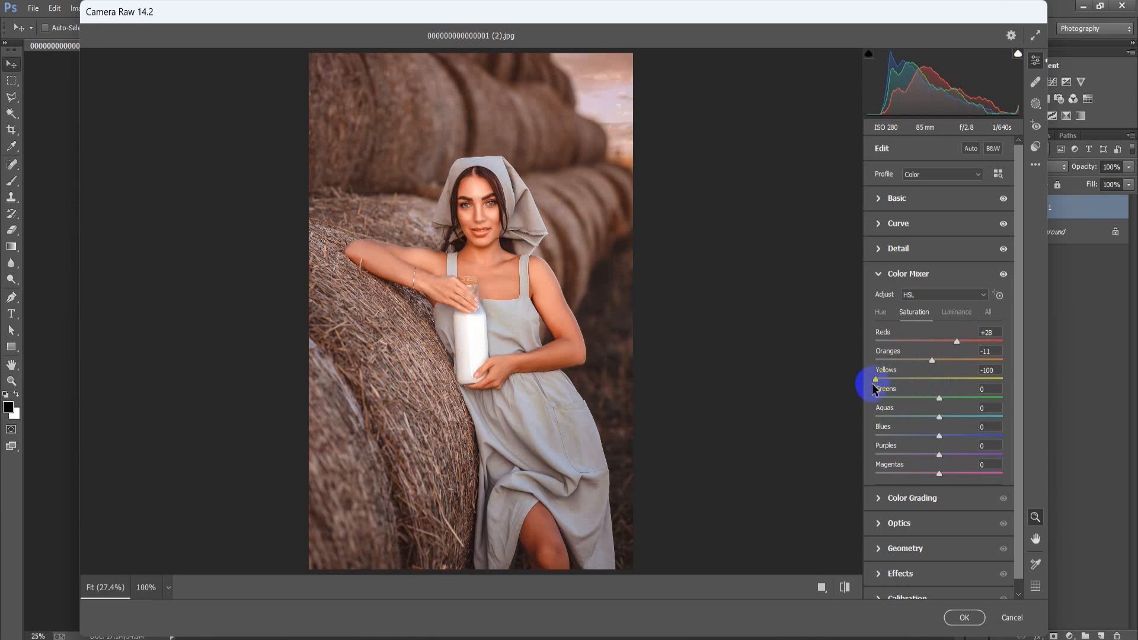
pyautogui.moveTo(938, 398); pyautogui.dragTo(956, 399)
pyautogui.moveTo(939, 418); pyautogui.dragTo(969, 422)
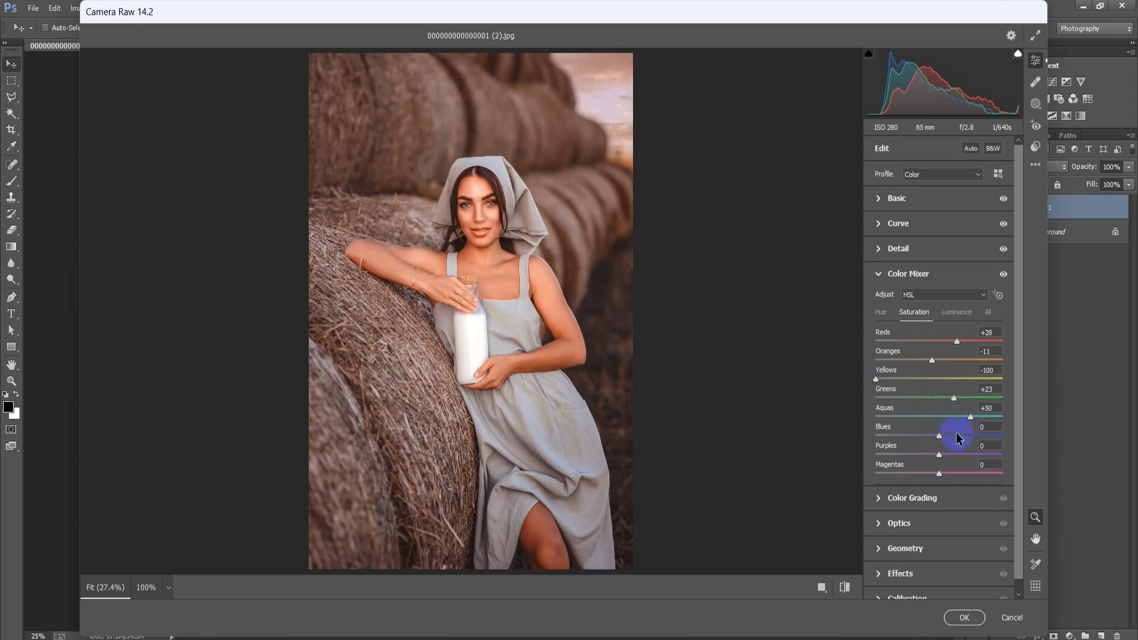
pyautogui.moveTo(945, 436); pyautogui.dragTo(929, 437)
pyautogui.moveTo(938, 455); pyautogui.dragTo(877, 456)
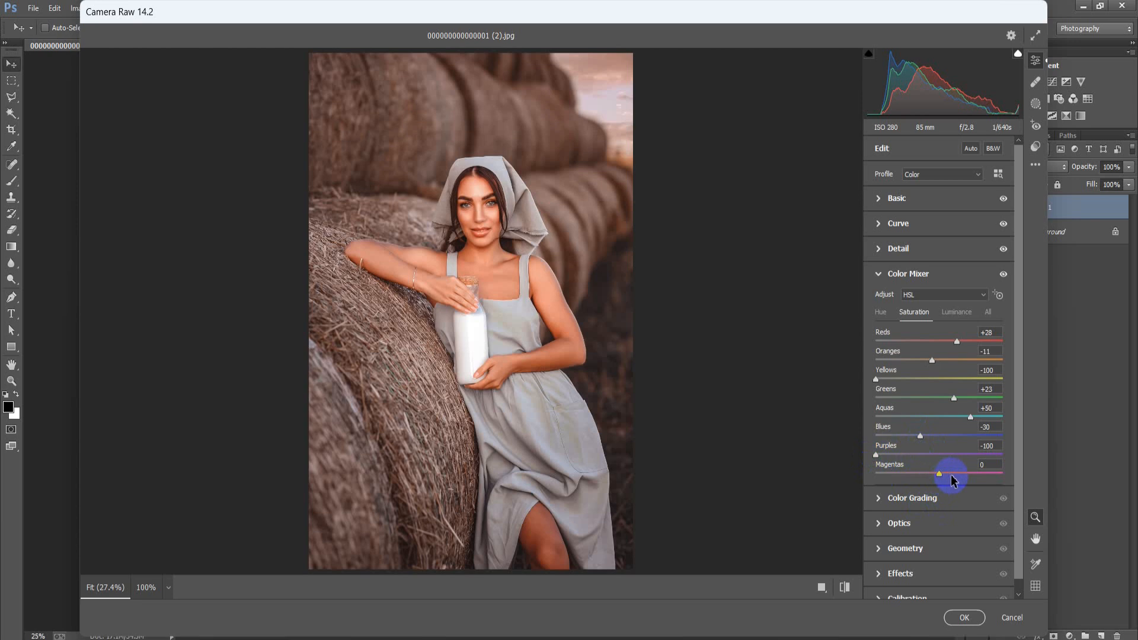
pyautogui.moveTo(937, 473); pyautogui.dragTo(988, 476)
pyautogui.moveTo(989, 474); pyautogui.dragTo(994, 473)
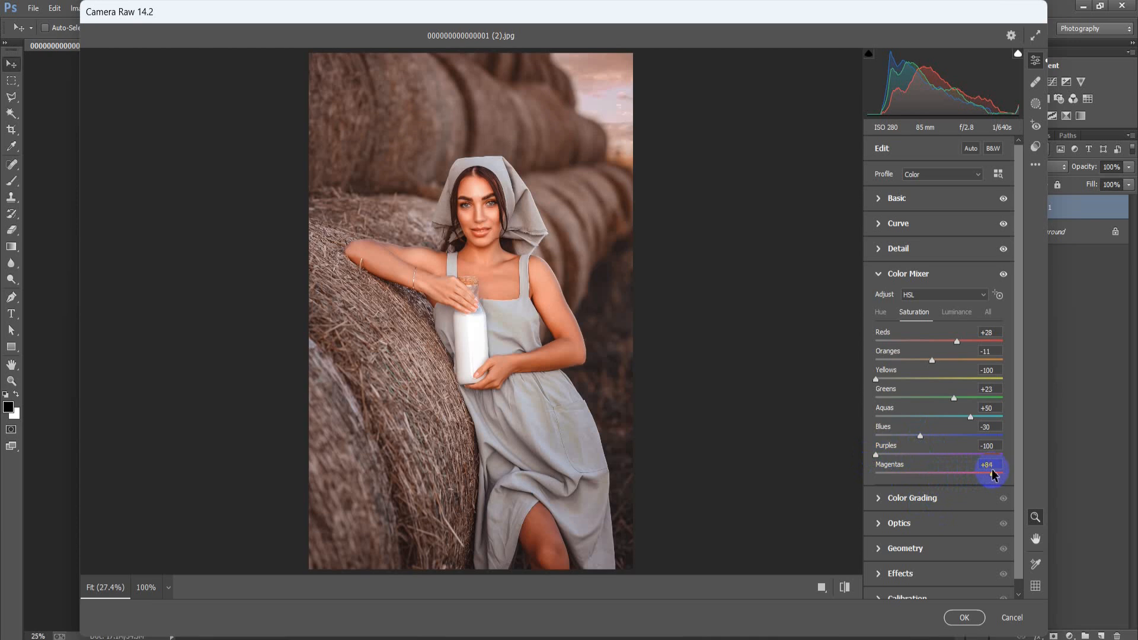
# - Set the Color Mixer luminances: Reds +32, Oranges +22, Yellows +22, Greens -15, Aquas +22, Blues -17, Purples -9, Magentas +17
pyautogui.click(960, 312)
pyautogui.moveTo(940, 341); pyautogui.dragTo(957, 343)
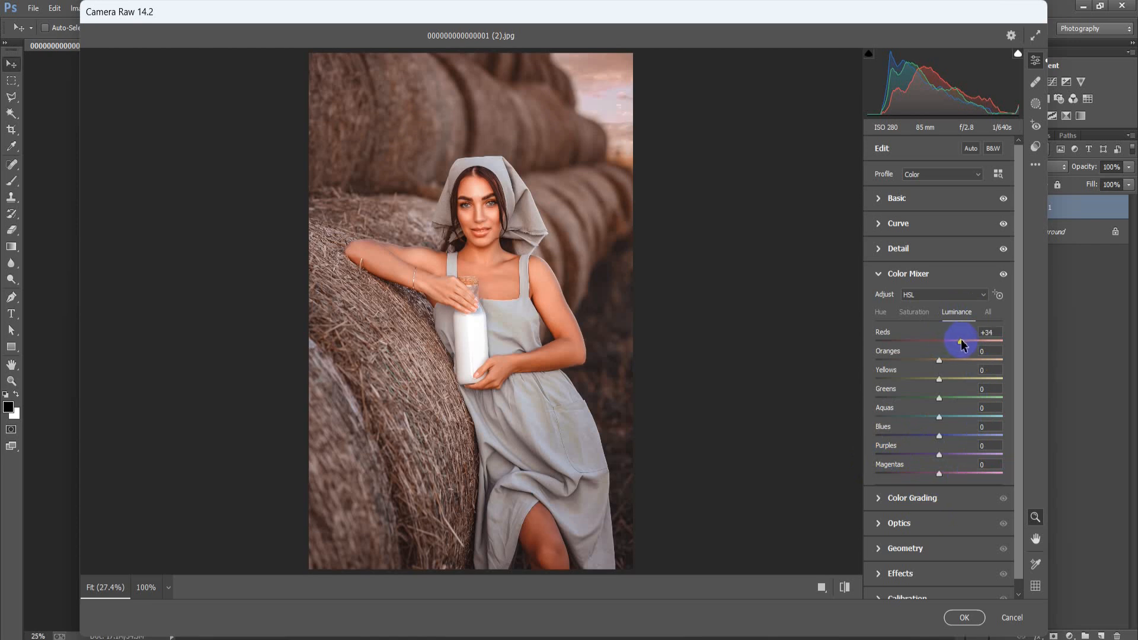
pyautogui.moveTo(963, 344); pyautogui.dragTo(961, 346)
pyautogui.moveTo(939, 360); pyautogui.dragTo(959, 359)
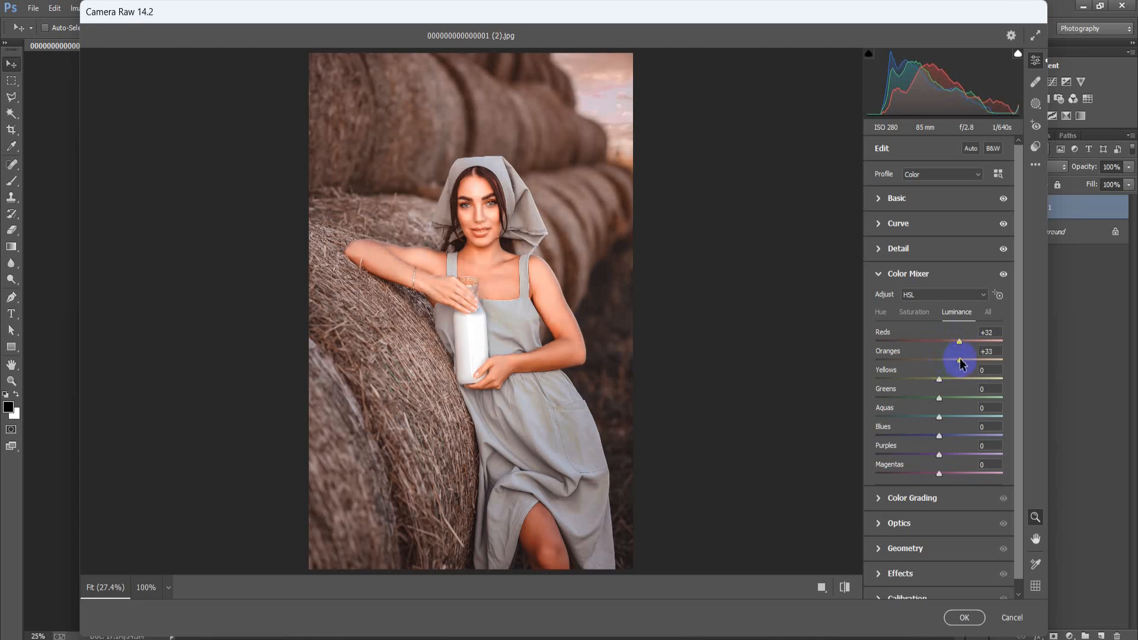
pyautogui.moveTo(961, 363); pyautogui.dragTo(953, 360)
pyautogui.moveTo(939, 379); pyautogui.dragTo(955, 384)
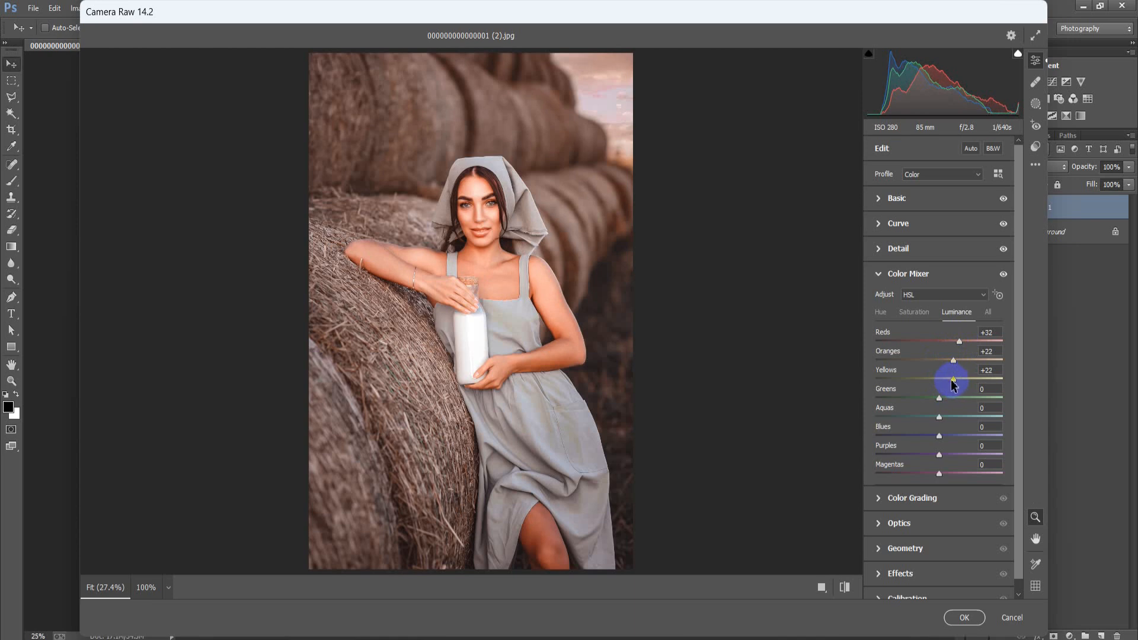
pyautogui.click(939, 397)
pyautogui.moveTo(942, 401); pyautogui.dragTo(931, 403)
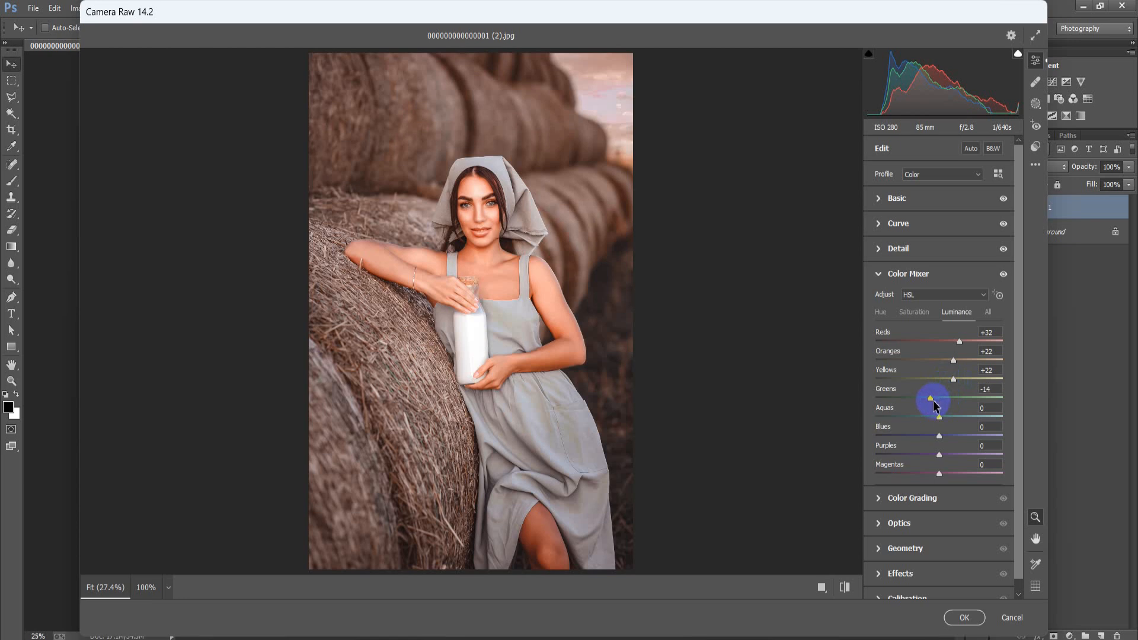
pyautogui.moveTo(934, 406); pyautogui.dragTo(932, 406)
pyautogui.moveTo(942, 418); pyautogui.dragTo(952, 419)
pyautogui.moveTo(939, 436); pyautogui.dragTo(946, 479)
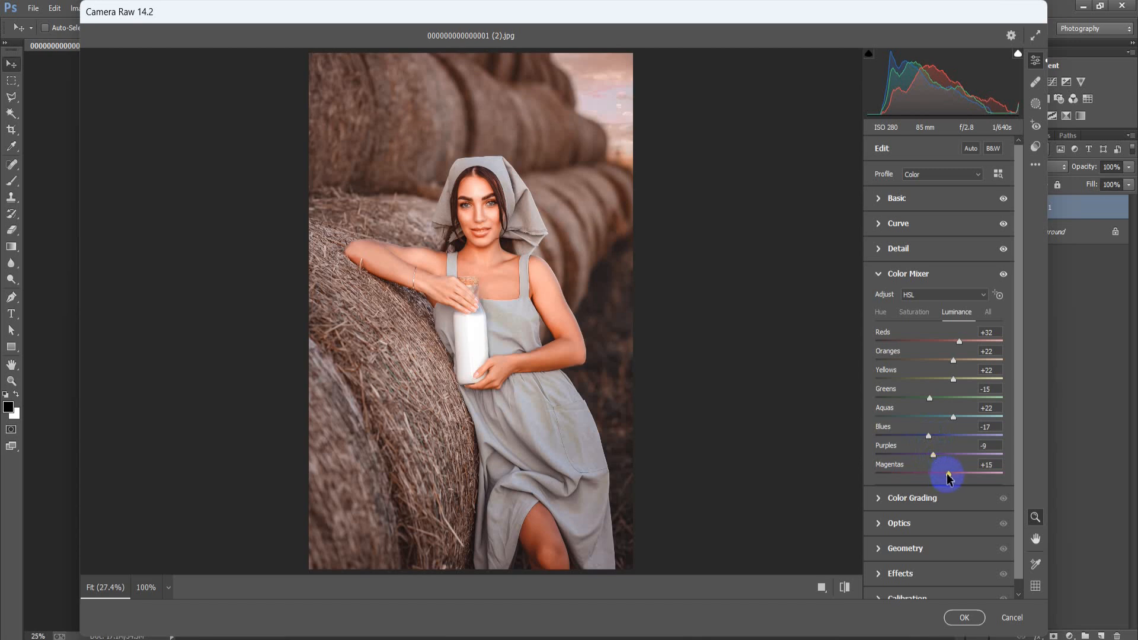
pyautogui.click(988, 464)
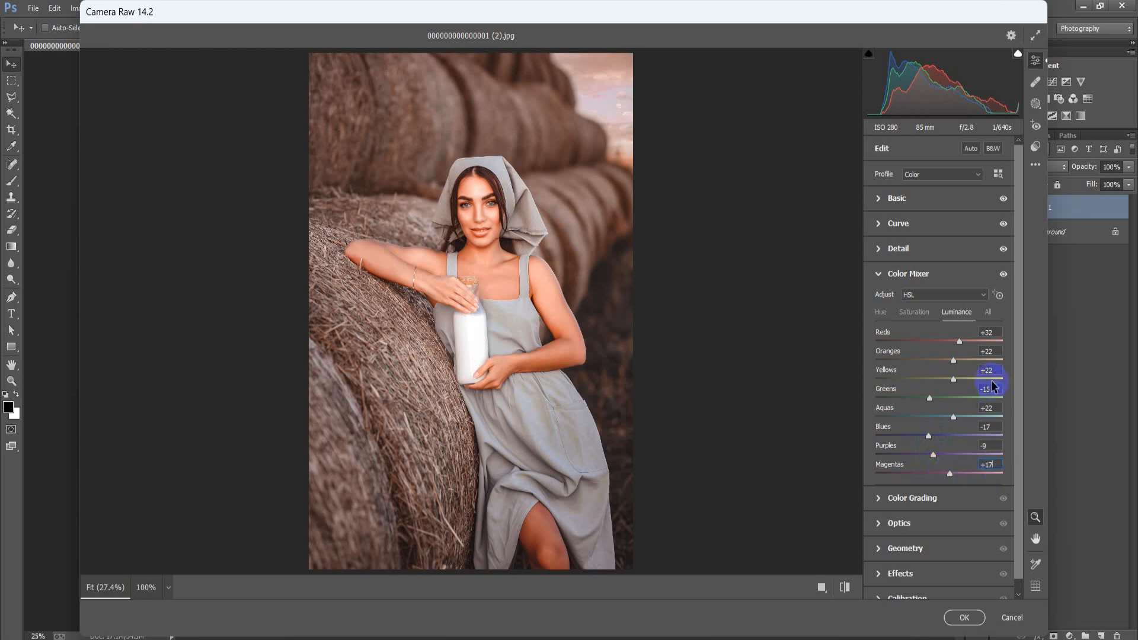
pyautogui.click(882, 279)
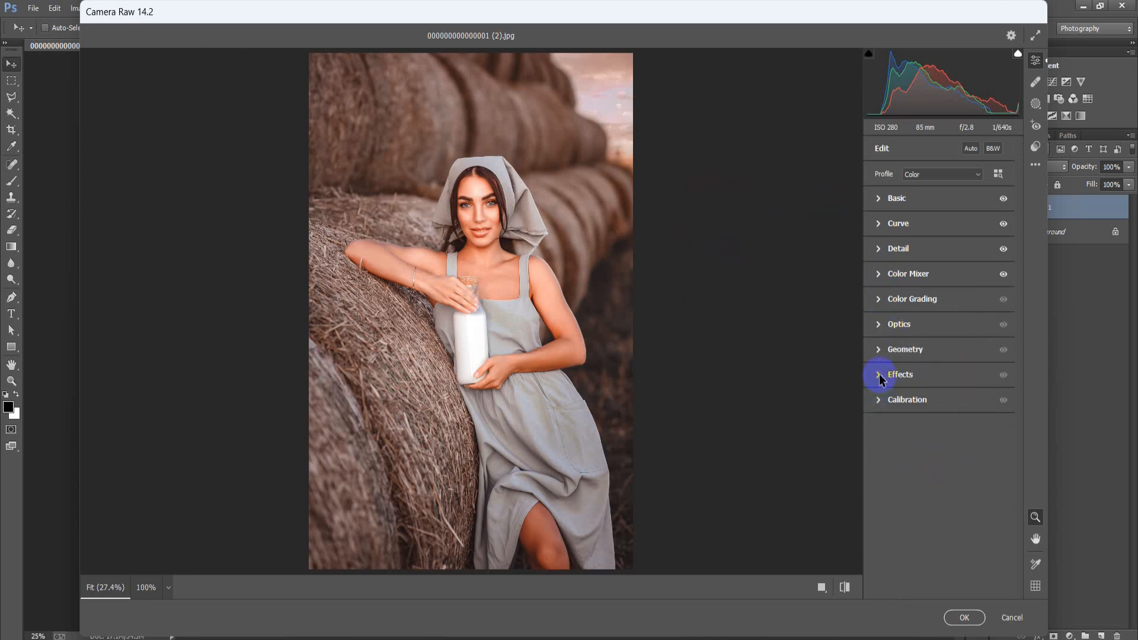
# - In the Color Grading adjustments, set Blending to 70 and Balance to +21
pyautogui.click(878, 349)
pyautogui.click(878, 349)
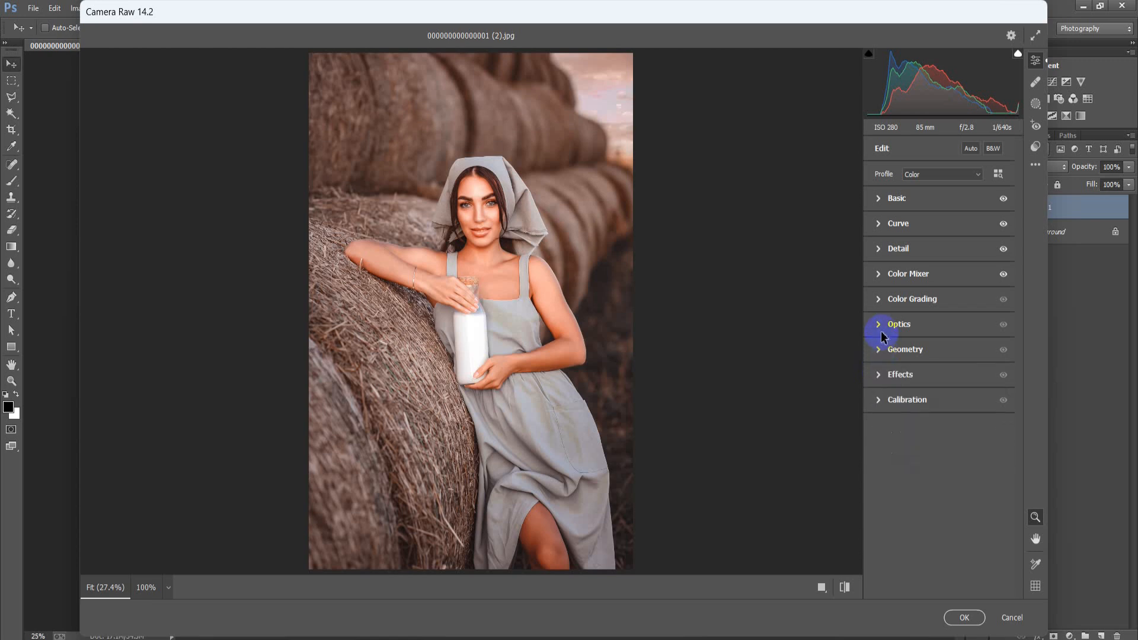
pyautogui.click(878, 298)
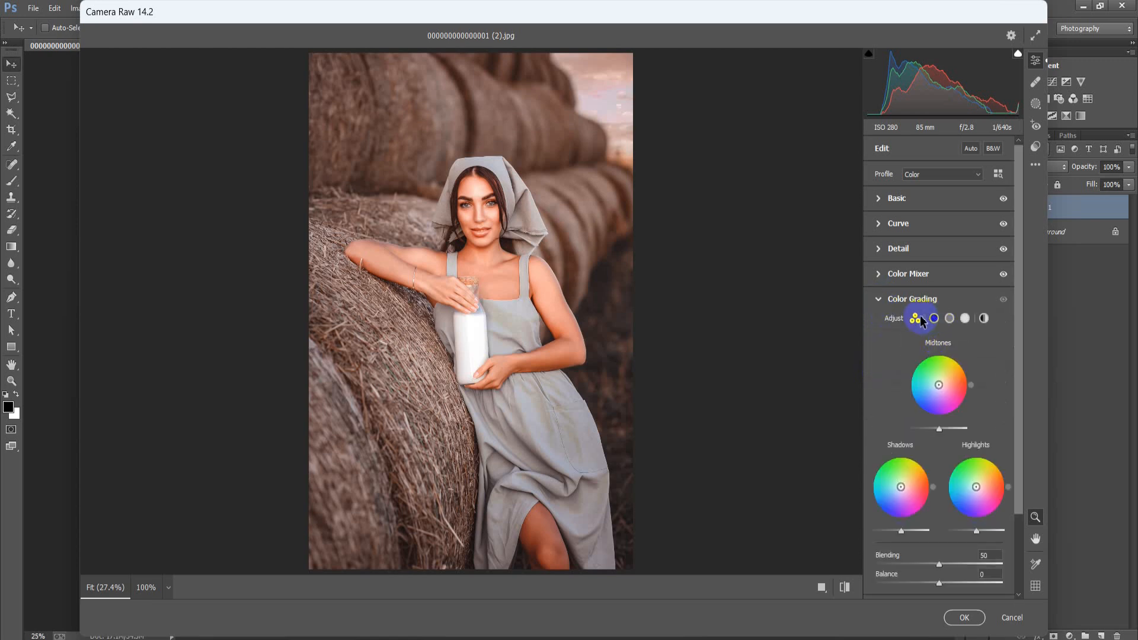
pyautogui.scroll(-1, 1007, 507)
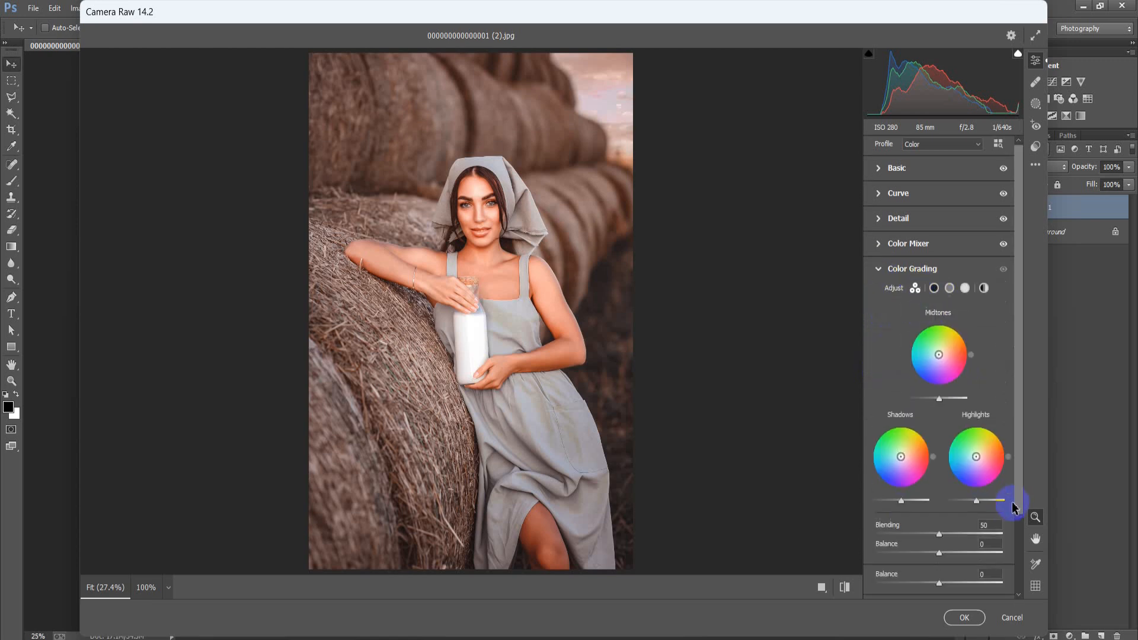
pyautogui.moveTo(938, 503); pyautogui.dragTo(964, 504)
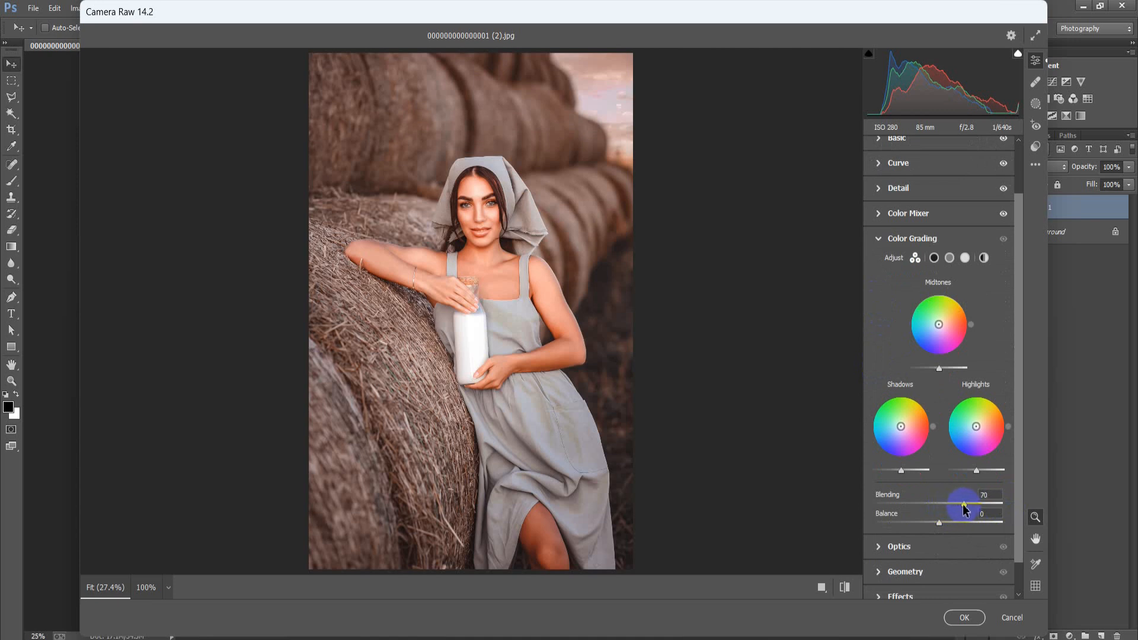
pyautogui.moveTo(954, 522)
pyautogui.mouseDown()
pyautogui.moveTo(944, 534)
pyautogui.moveTo(952, 528)
pyautogui.mouseUp()
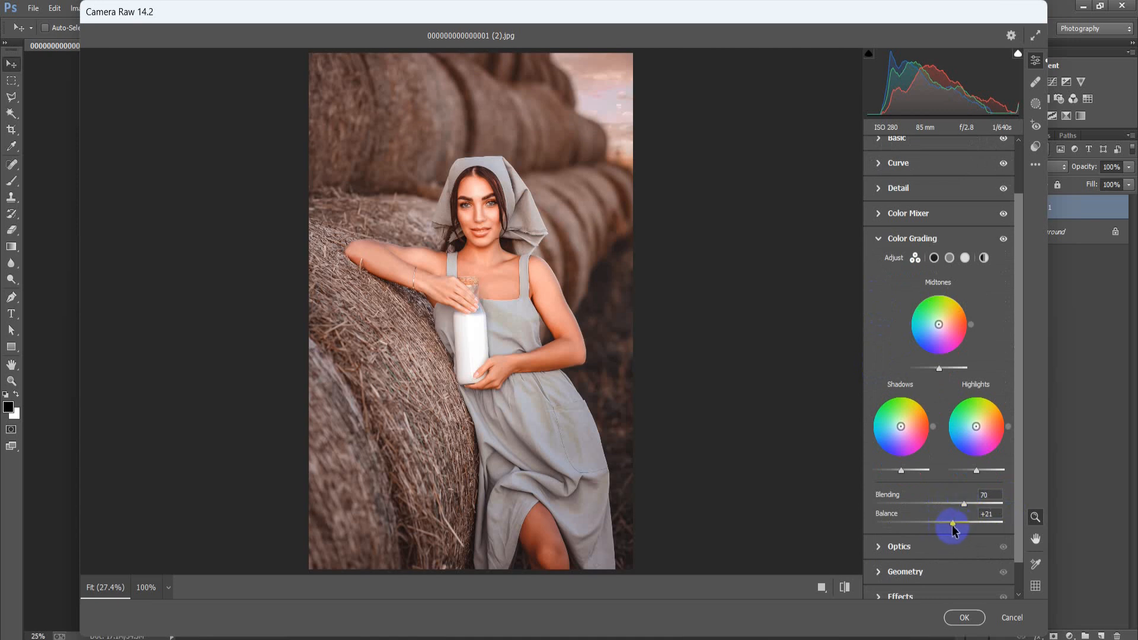
# - Grade the shadows with Hue 195 and Luminance -61
pyautogui.click(934, 260)
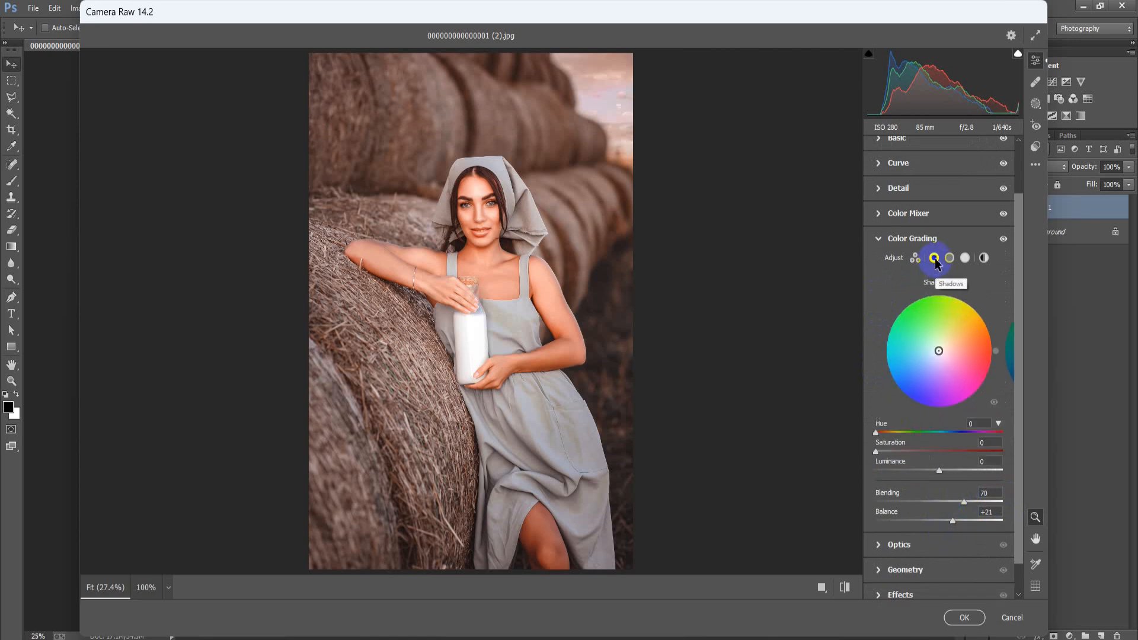
pyautogui.moveTo(876, 433); pyautogui.dragTo(947, 439)
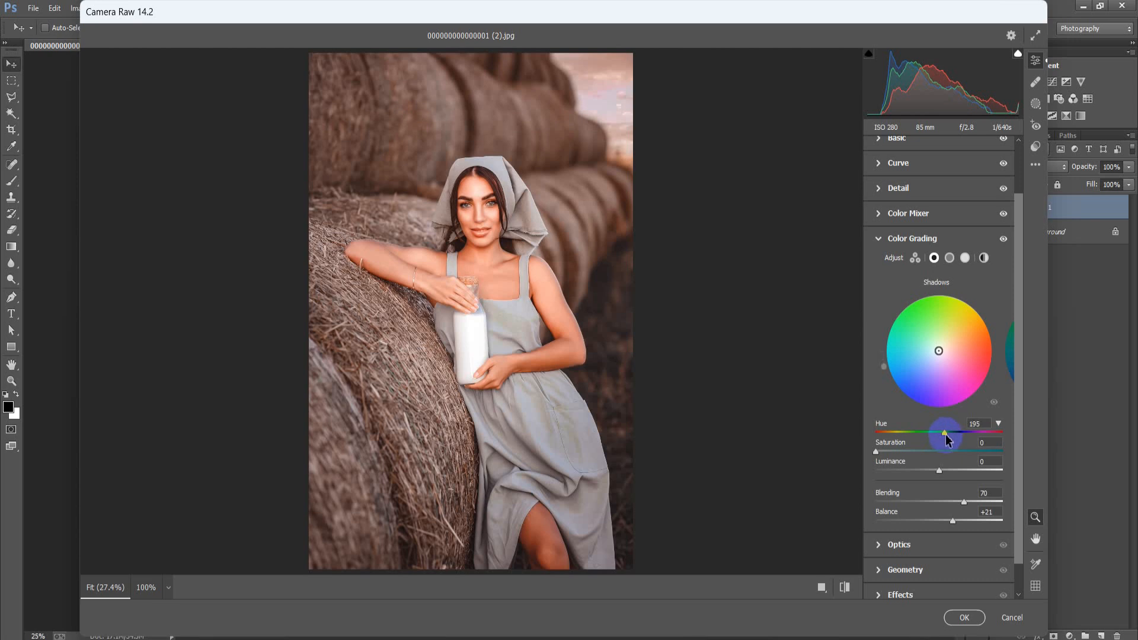
pyautogui.moveTo(940, 472); pyautogui.dragTo(903, 477)
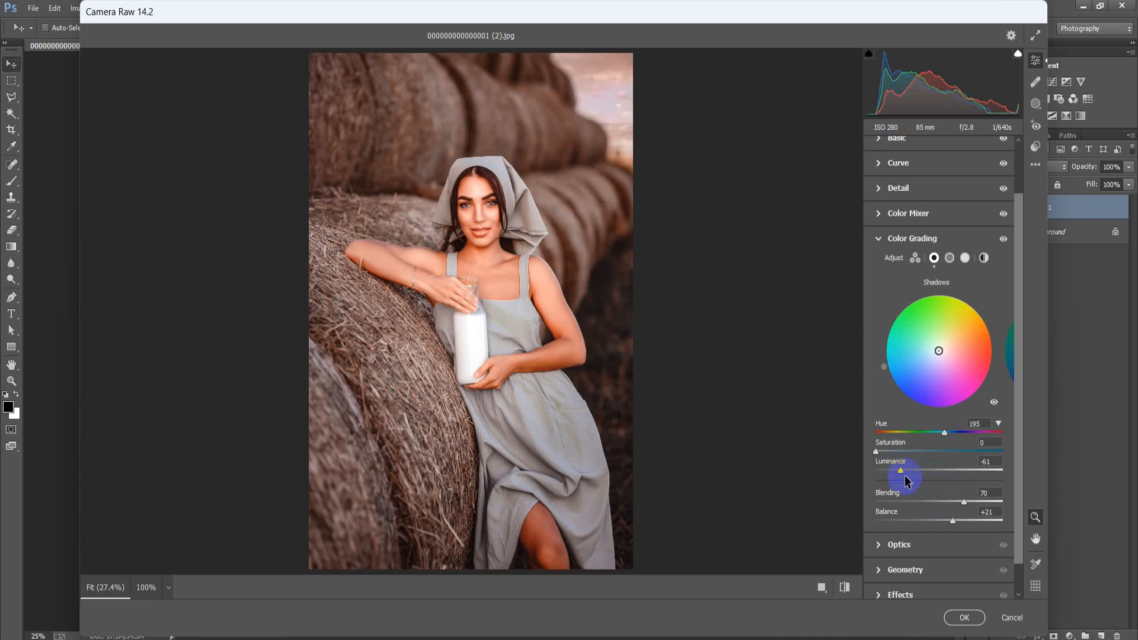
# - Grade the midtones with Hue 66, Saturation 21 and Luminance -100
pyautogui.click(949, 259)
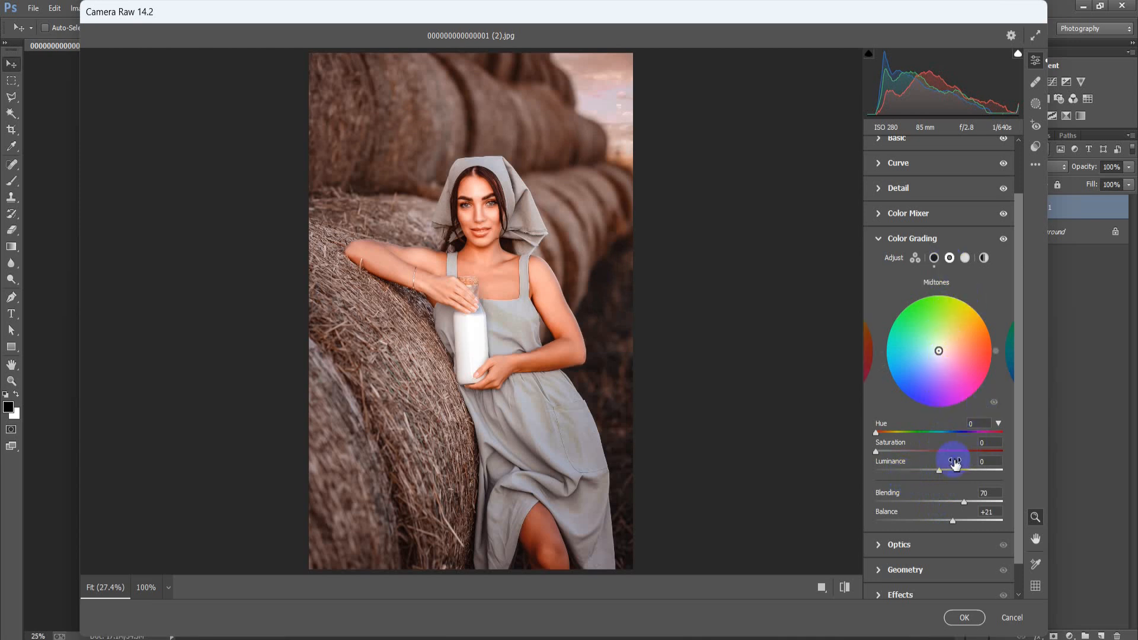
pyautogui.click(883, 432)
pyautogui.moveTo(883, 434); pyautogui.dragTo(900, 438)
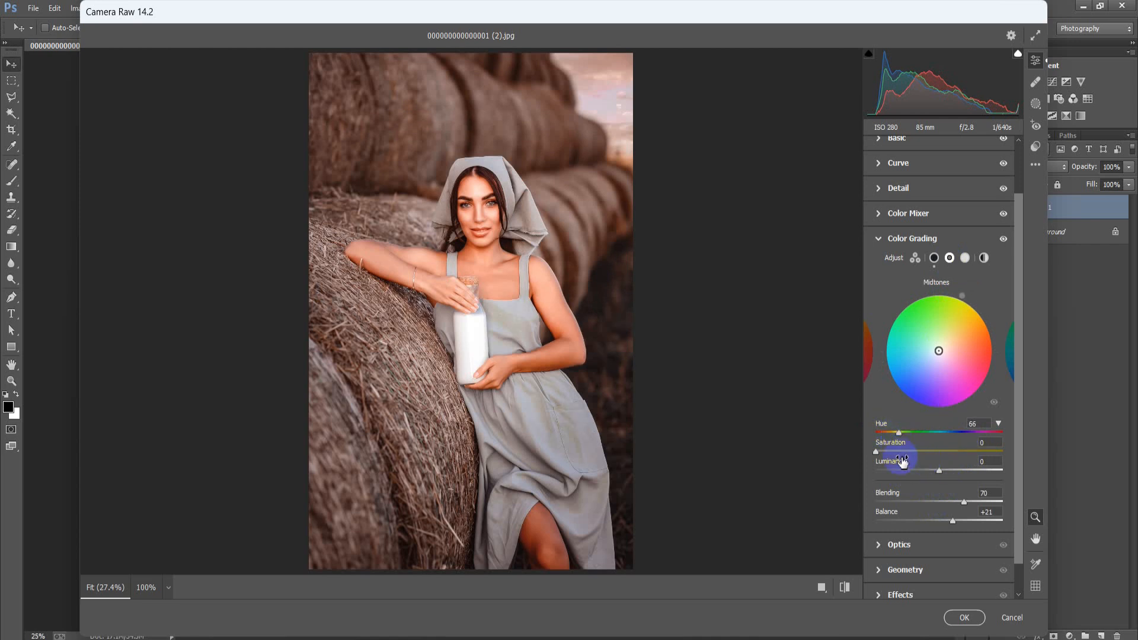
pyautogui.moveTo(877, 452); pyautogui.dragTo(903, 457)
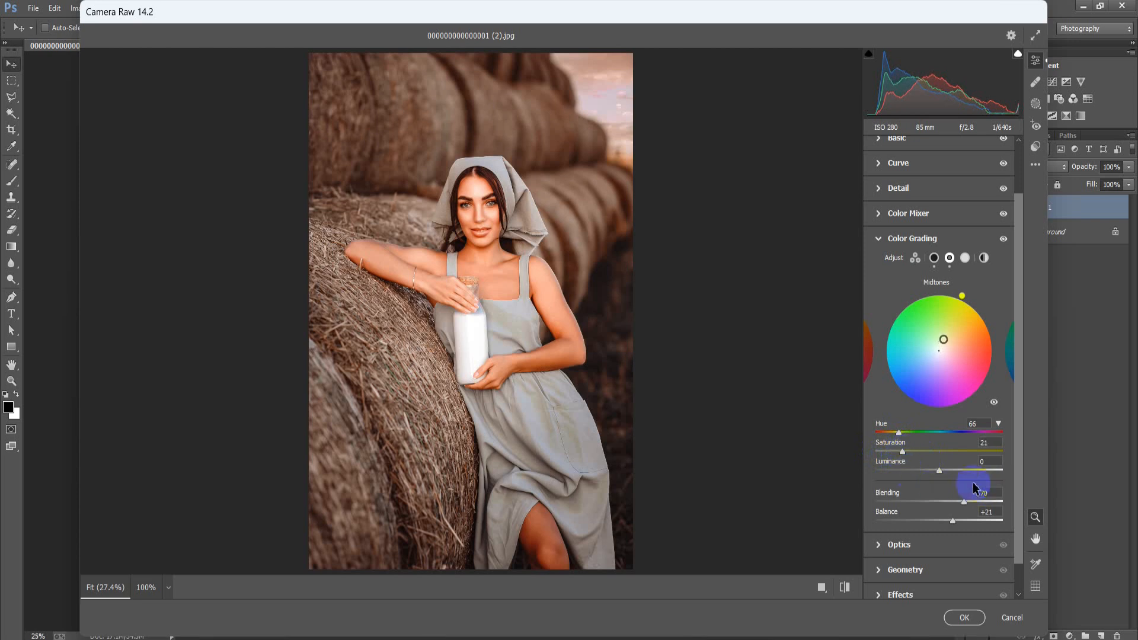
pyautogui.moveTo(941, 474); pyautogui.dragTo(873, 470)
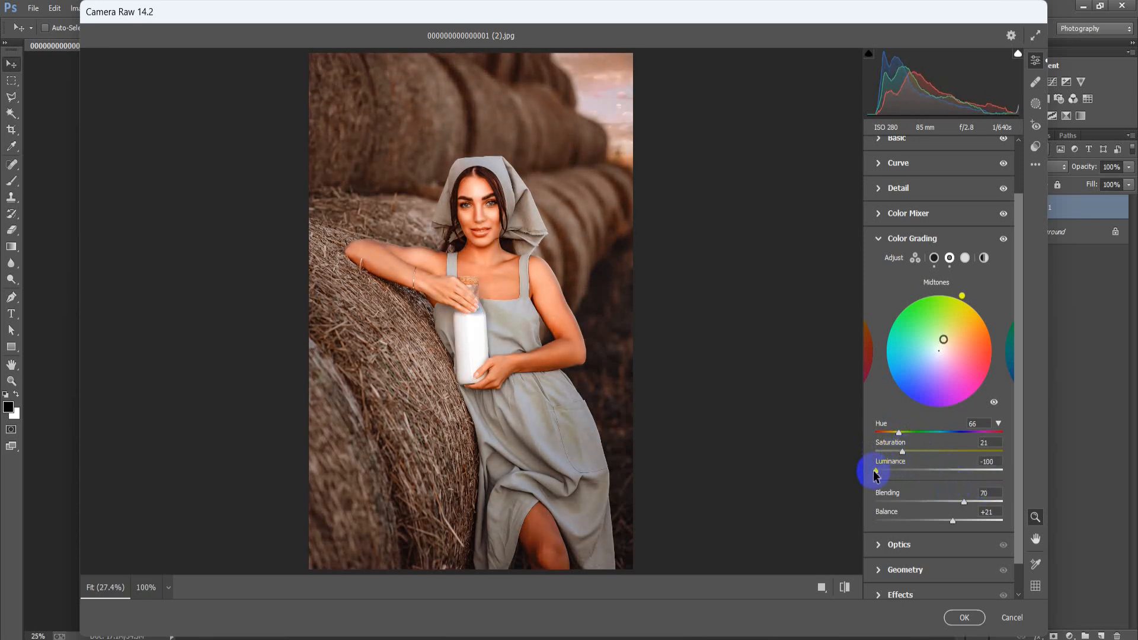
# - Grade the highlights with Hue 62, Saturation 57 and Luminance +12
pyautogui.click(966, 261)
pyautogui.moveTo(879, 436); pyautogui.dragTo(901, 435)
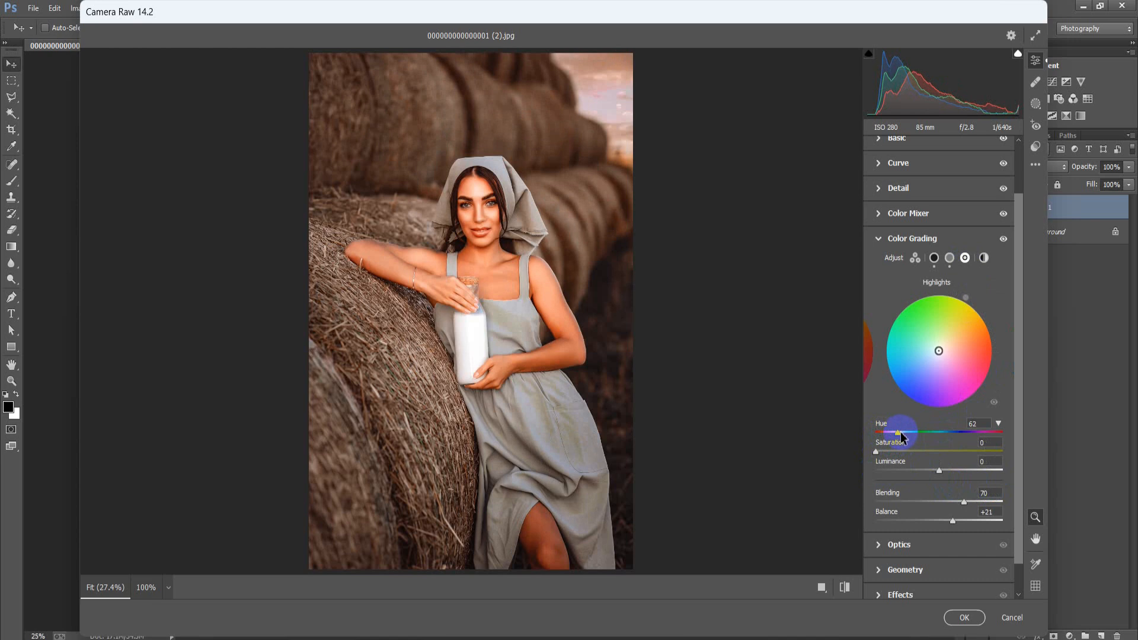
pyautogui.moveTo(880, 454); pyautogui.dragTo(950, 456)
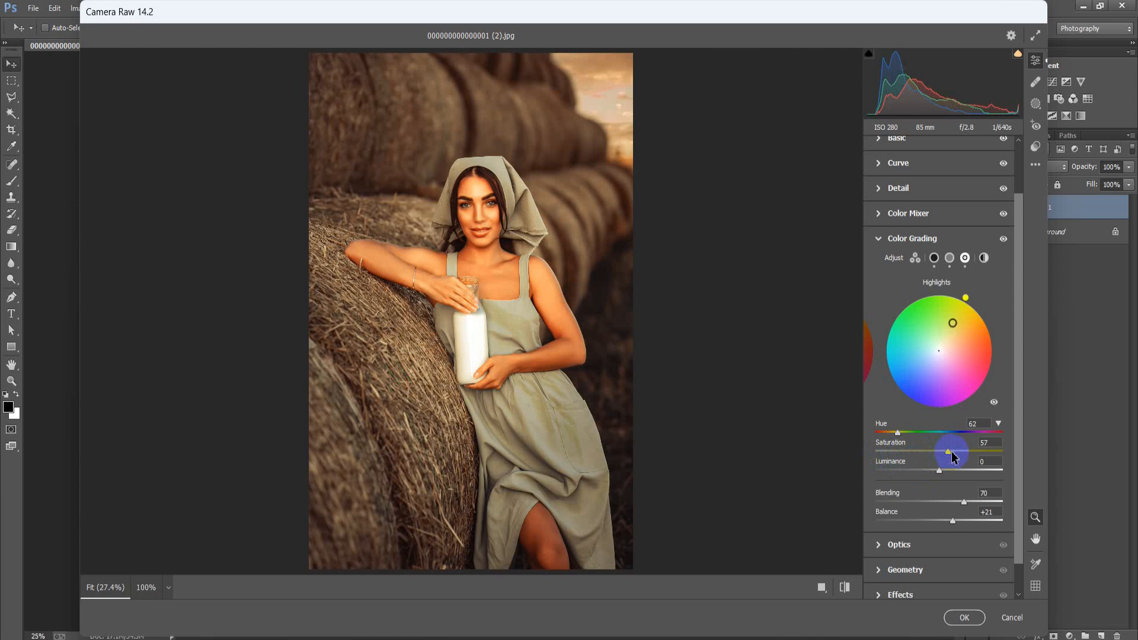
pyautogui.moveTo(945, 471); pyautogui.dragTo(948, 480)
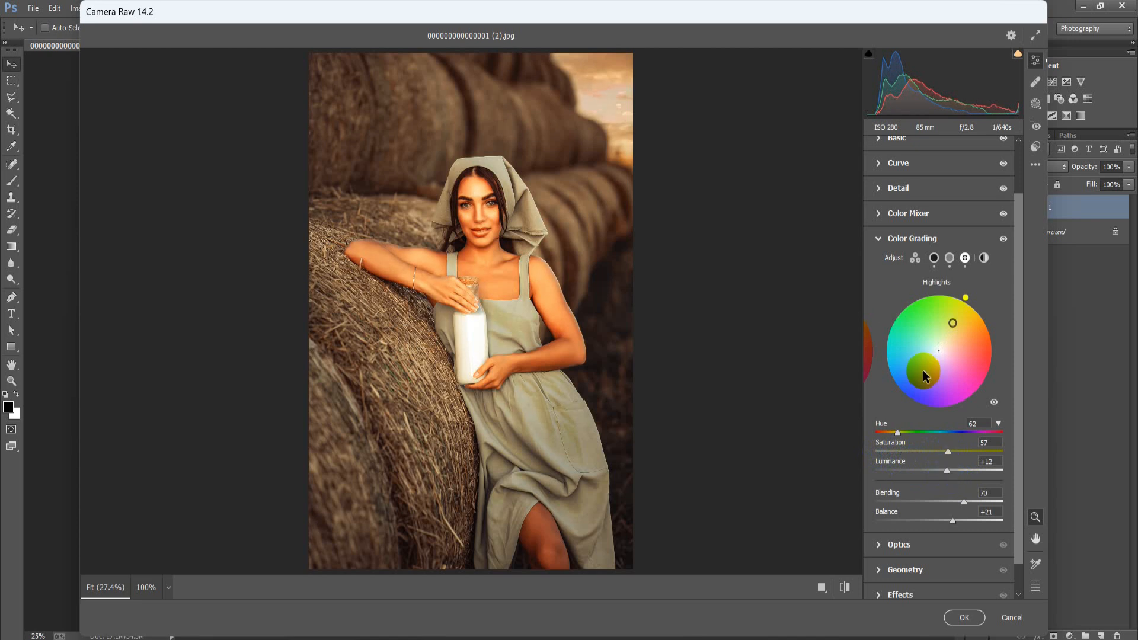
pyautogui.click(879, 240)
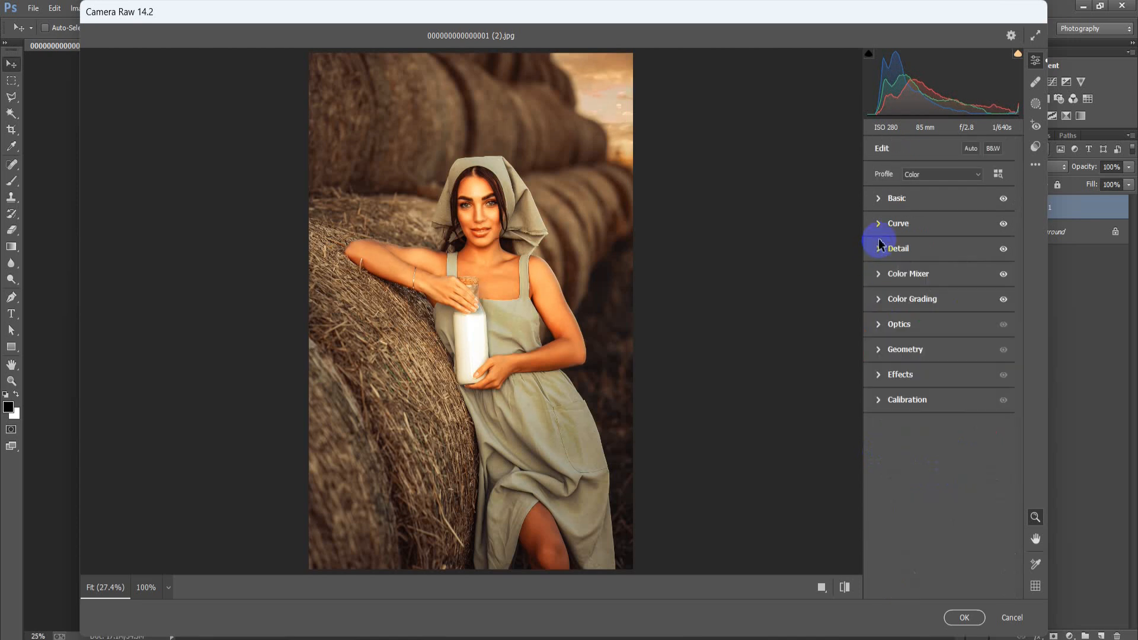
# - Darken the photo's edges with Vignetting -24, Midpoint 25 and Feather 65 in the Effects adjustments
pyautogui.click(879, 375)
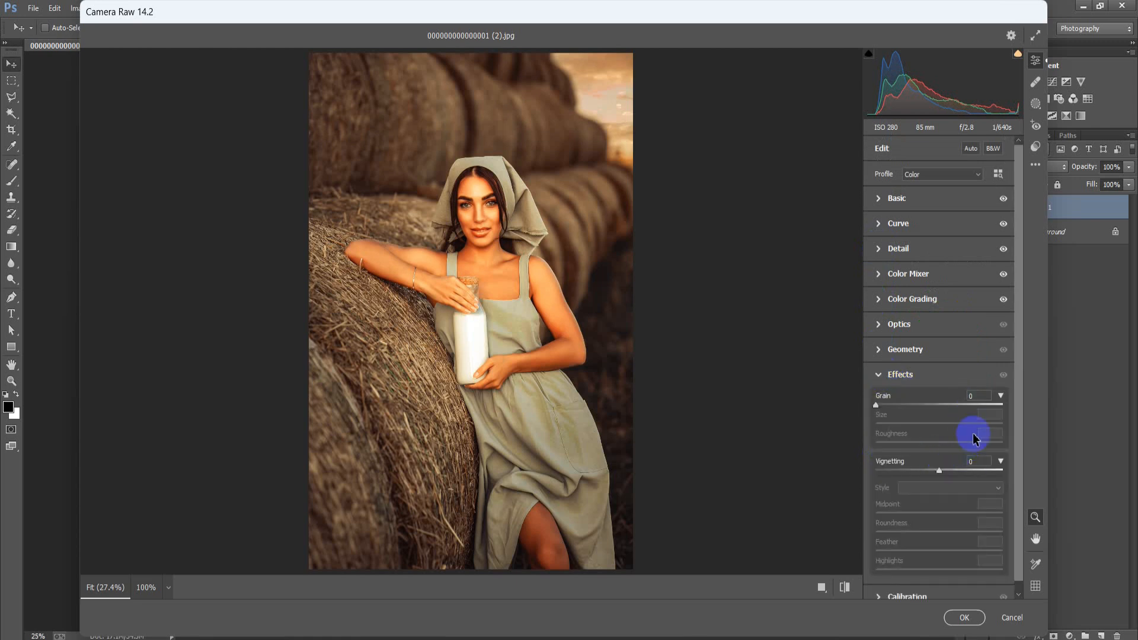
pyautogui.moveTo(939, 472); pyautogui.dragTo(924, 472)
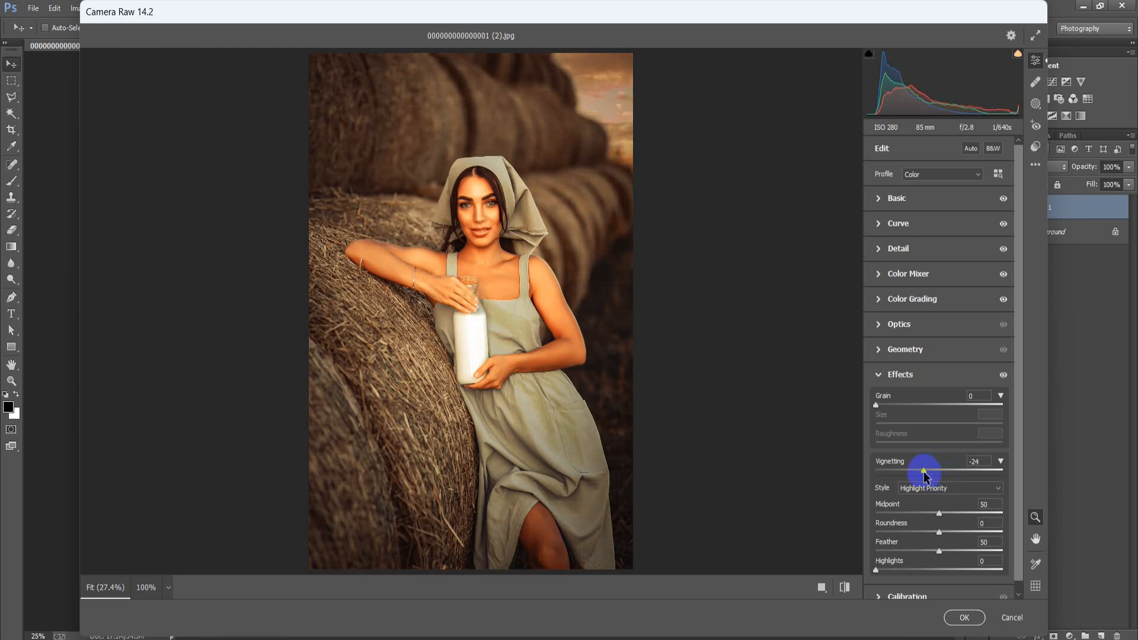
pyautogui.moveTo(940, 515); pyautogui.dragTo(911, 524)
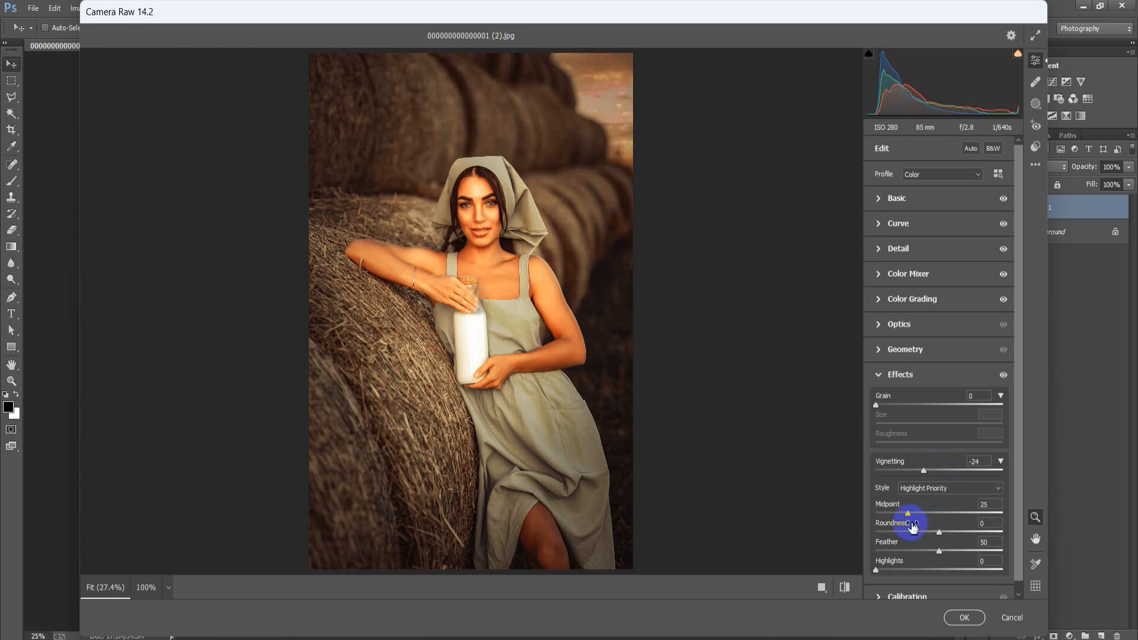
pyautogui.moveTo(939, 559); pyautogui.dragTo(949, 561)
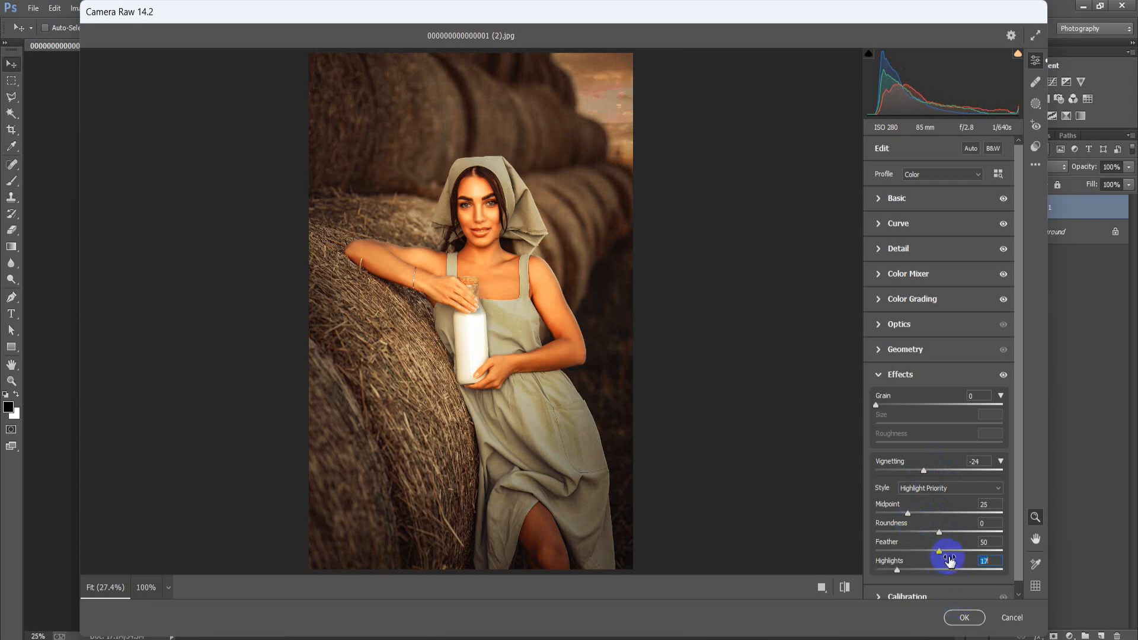
pyautogui.hotkey('ctrl', 'z')
pyautogui.moveTo(939, 552); pyautogui.dragTo(957, 553)
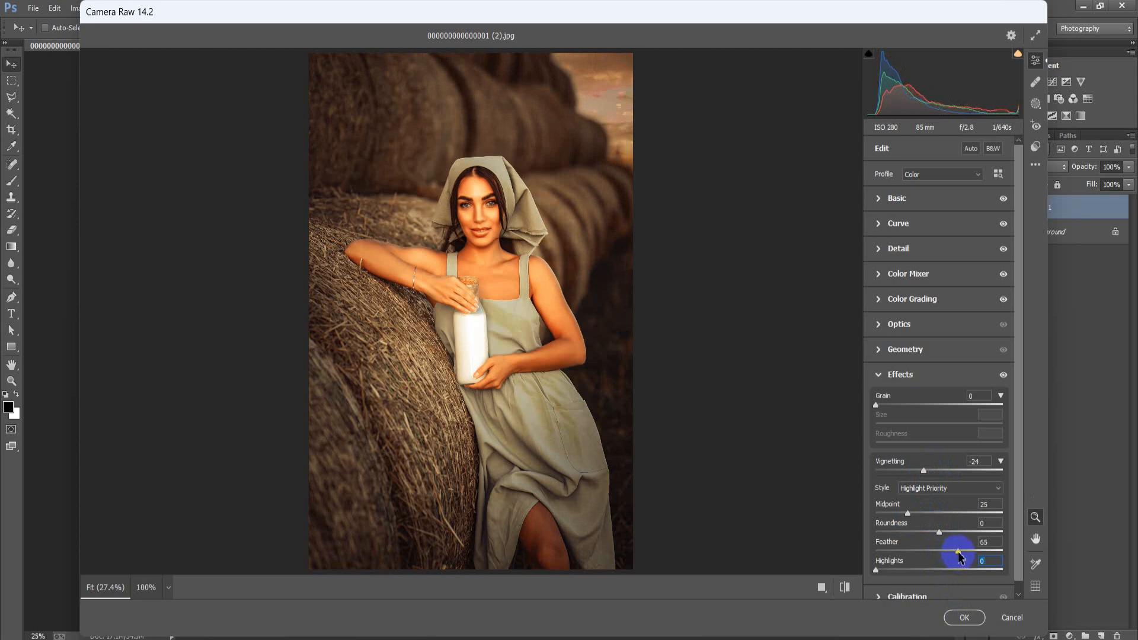
pyautogui.click(879, 375)
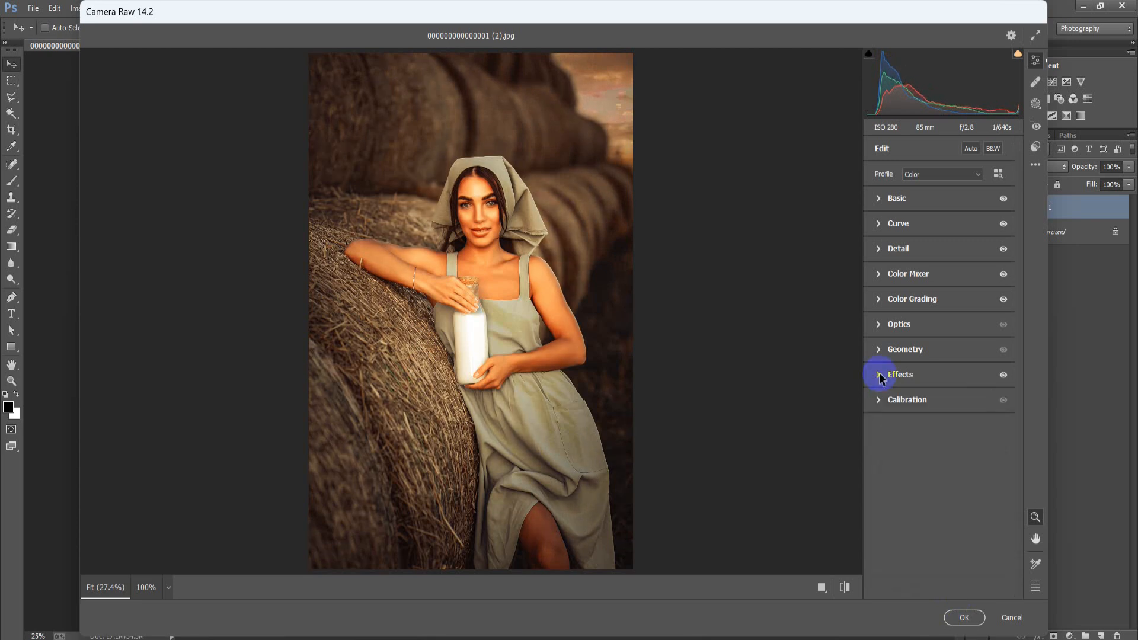
# - Apply the Artistic 01 profile at an amount of 100 and commit all Camera Raw adjustments to the layer
pyautogui.click(998, 173)
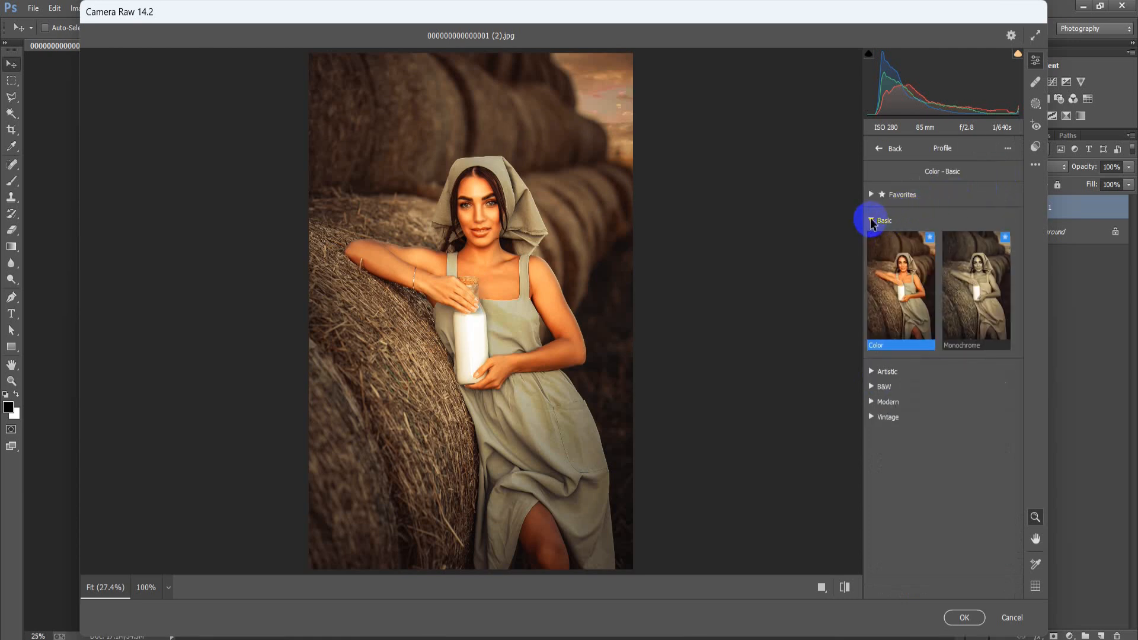
pyautogui.click(871, 222)
pyautogui.click(867, 371)
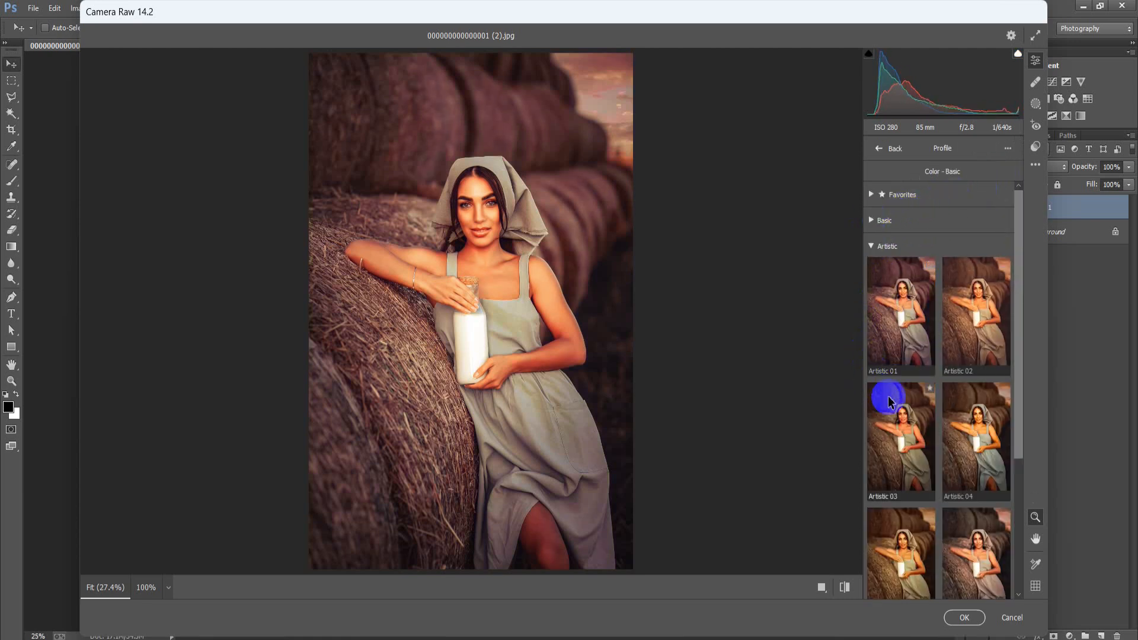
pyautogui.click(893, 316)
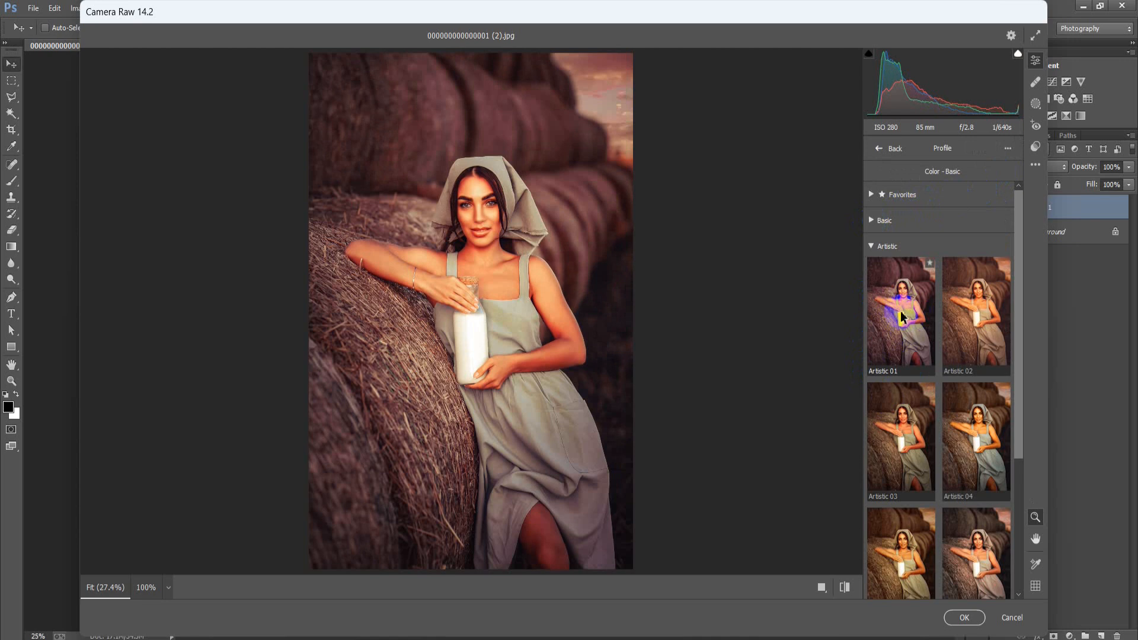
pyautogui.click(939, 400)
pyautogui.moveTo(941, 403)
pyautogui.mouseDown()
pyautogui.moveTo(925, 400)
pyautogui.moveTo(939, 402)
pyautogui.mouseUp()
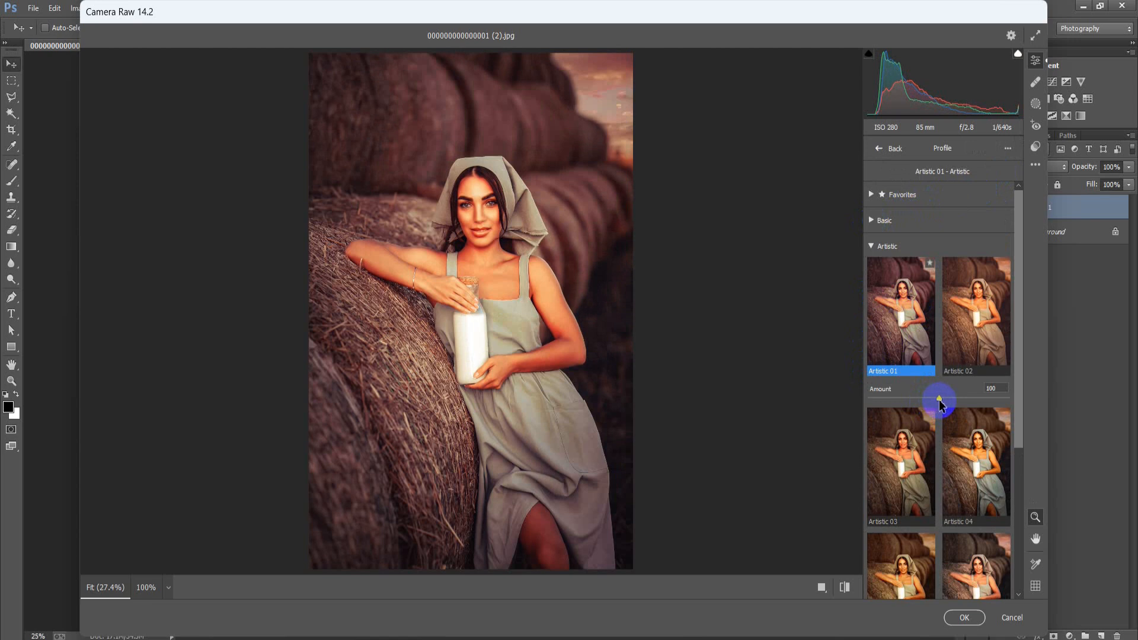
pyautogui.click(971, 614)
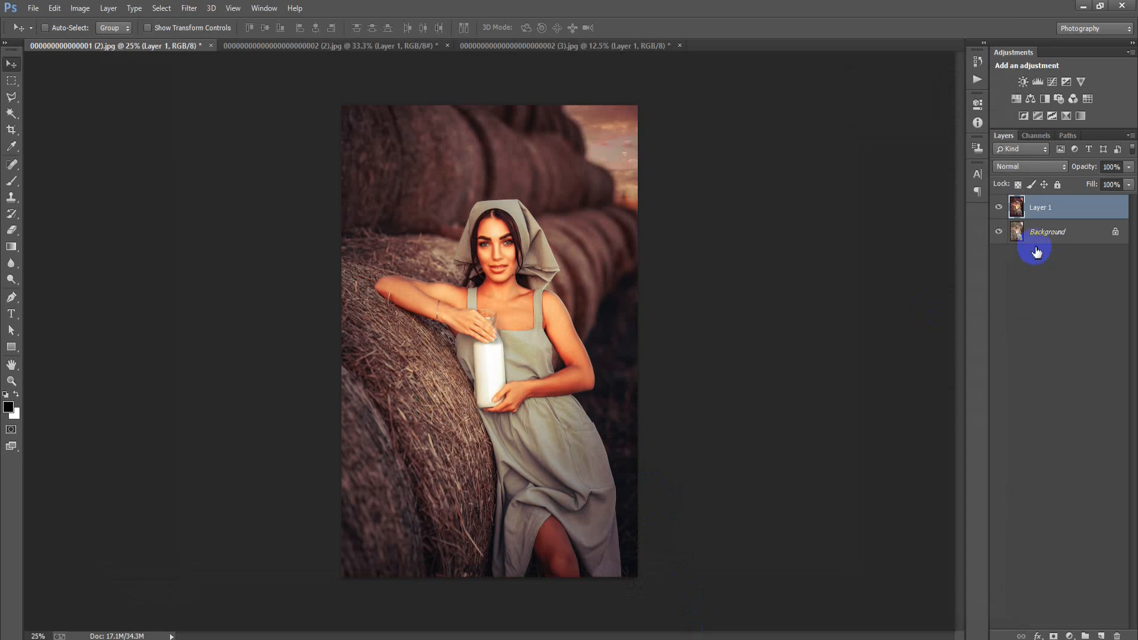
# - Compare the before and after of all three open portraits by toggling Layer 1's visibility, finishing on the hay bale portrait
pyautogui.click(999, 207)
pyautogui.click(999, 208)
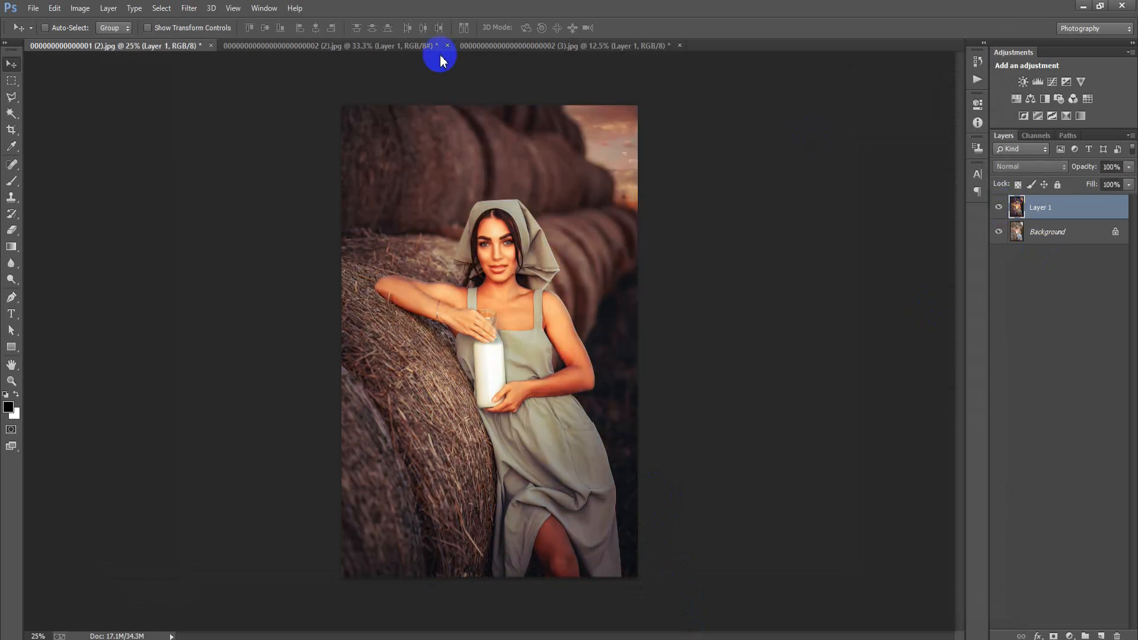
pyautogui.click(344, 45)
pyautogui.click(999, 207)
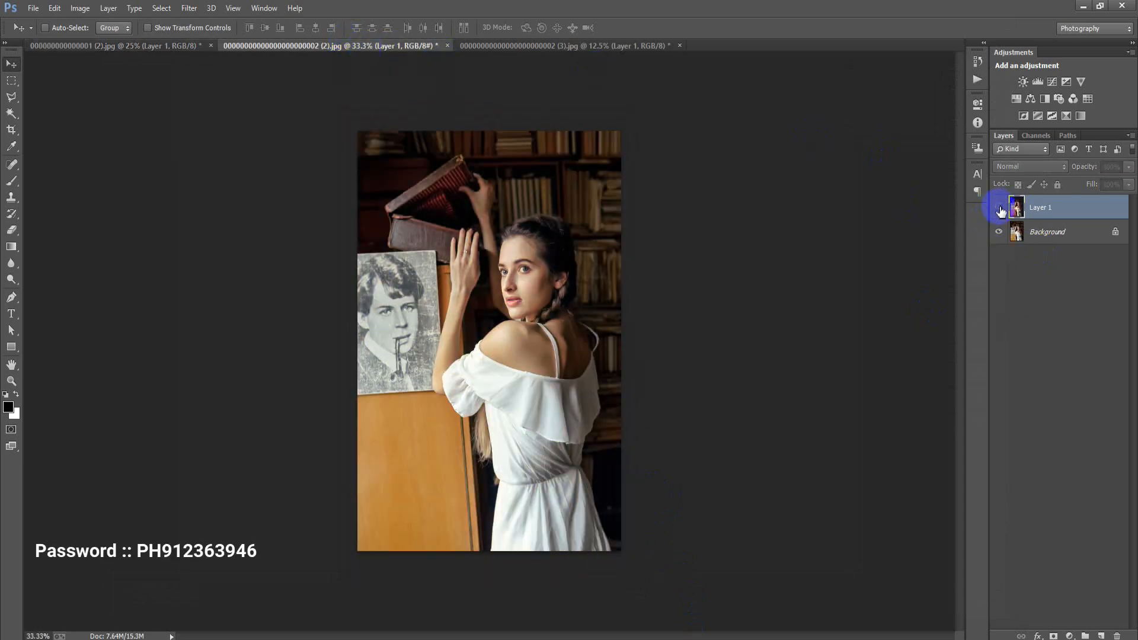
pyautogui.click(999, 207)
pyautogui.click(999, 207)
pyautogui.click(999, 207)
pyautogui.click(572, 46)
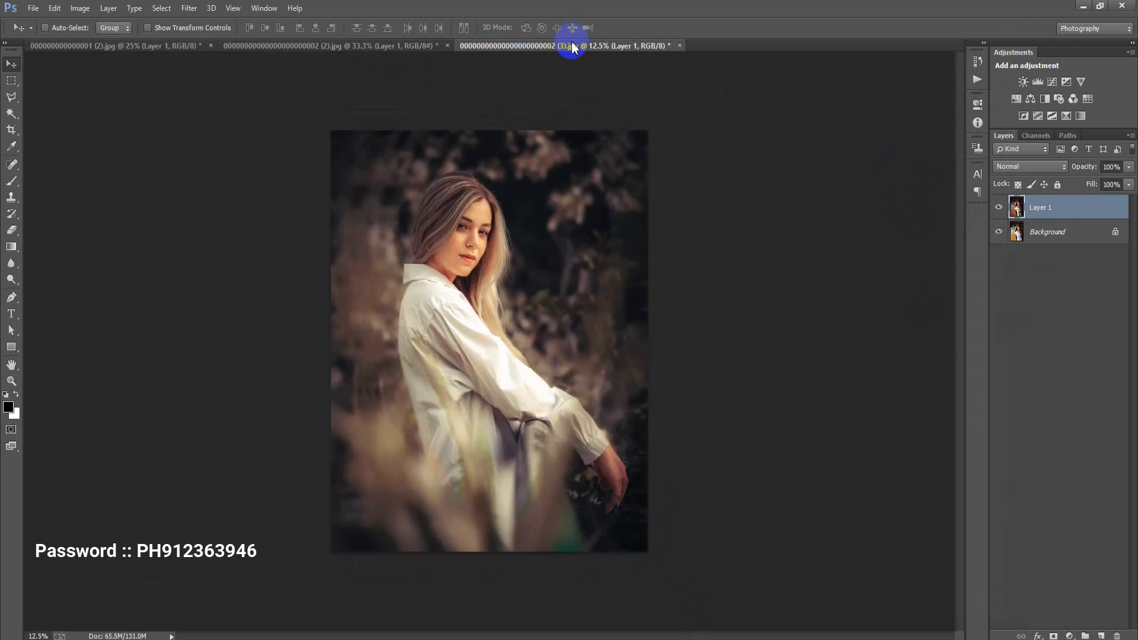
pyautogui.click(999, 208)
pyautogui.click(1000, 209)
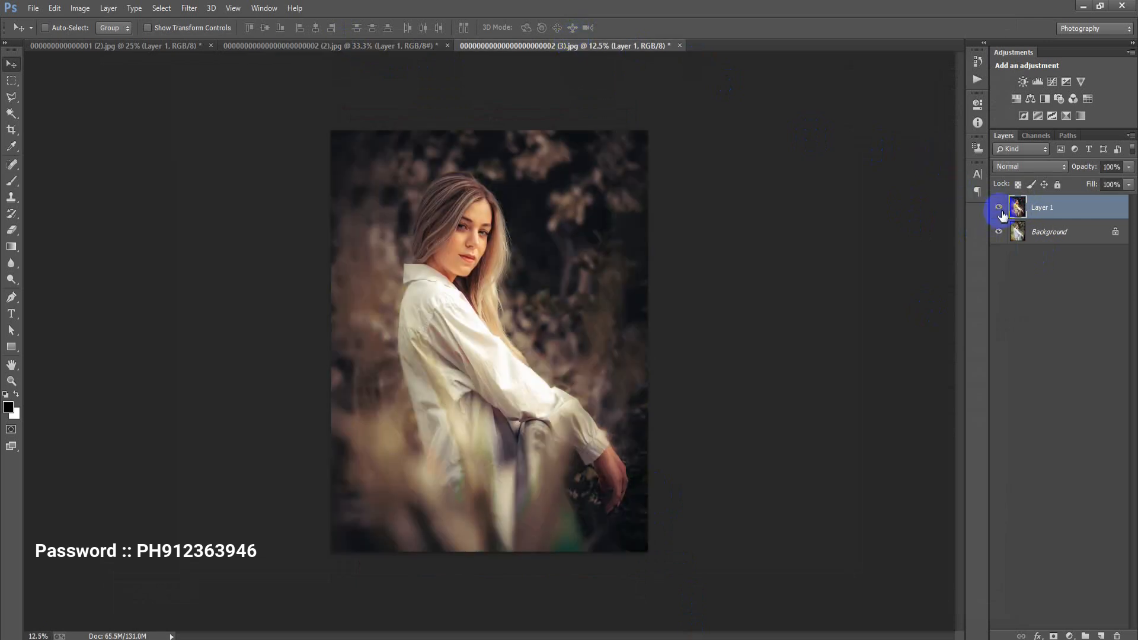
pyautogui.click(1000, 209)
pyautogui.click(1000, 209)
pyautogui.click(168, 51)
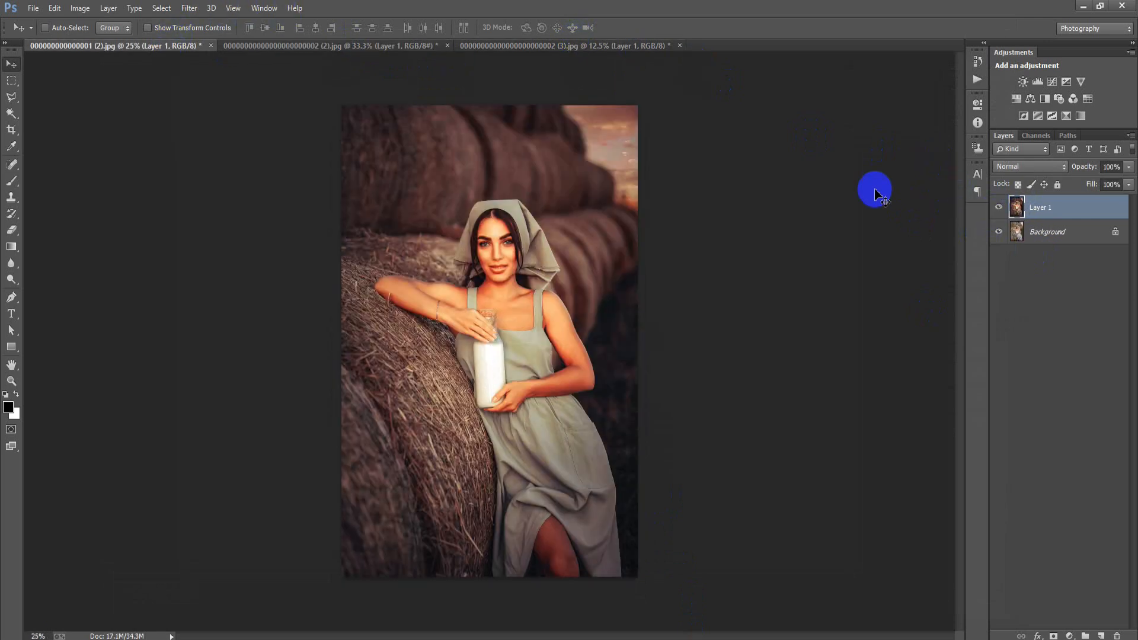
pyautogui.click(999, 207)
pyautogui.click(998, 208)
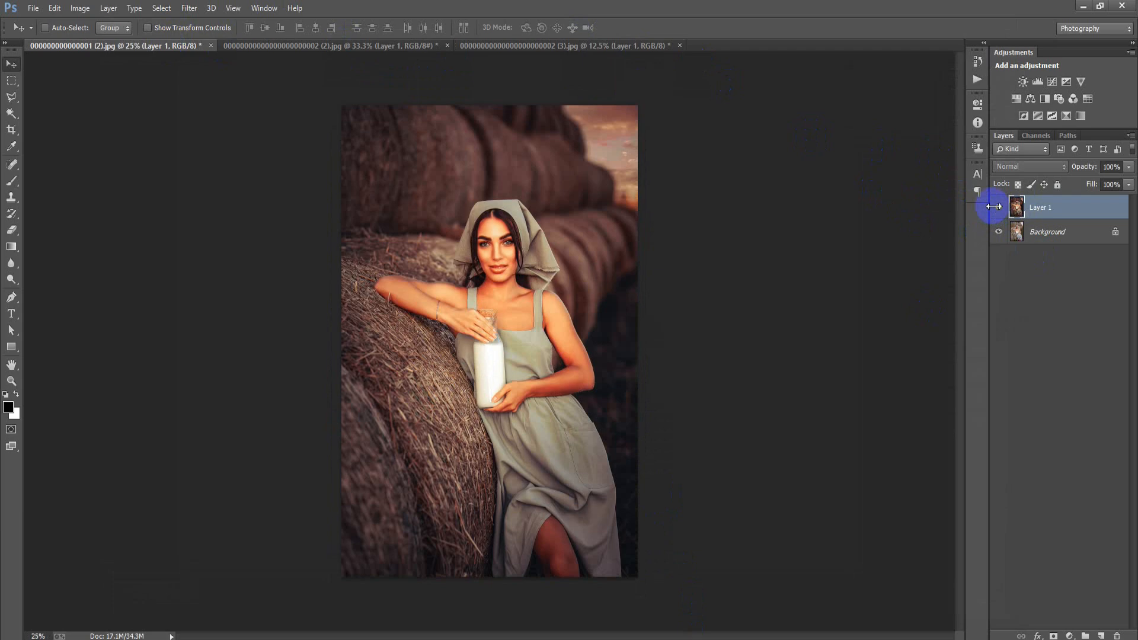